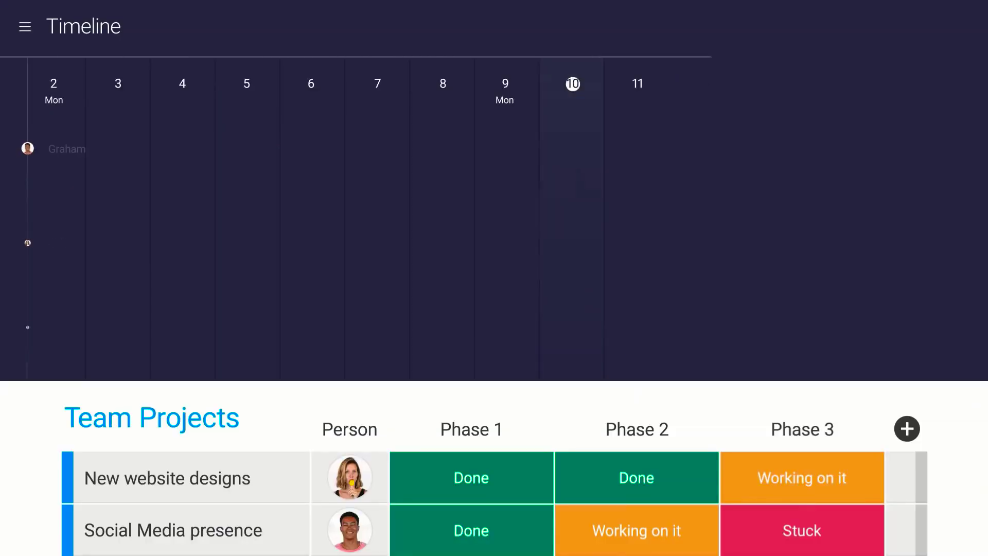
Drag two team members' timeline bars later, one from days 4–8 to days 10–14
{"action": "left_click_drag", "start_coordinate": [313, 329], "coordinate": [695, 332]}
{"action": "left_click_drag", "start_coordinate": [822, 242], "coordinate": [900, 242]}
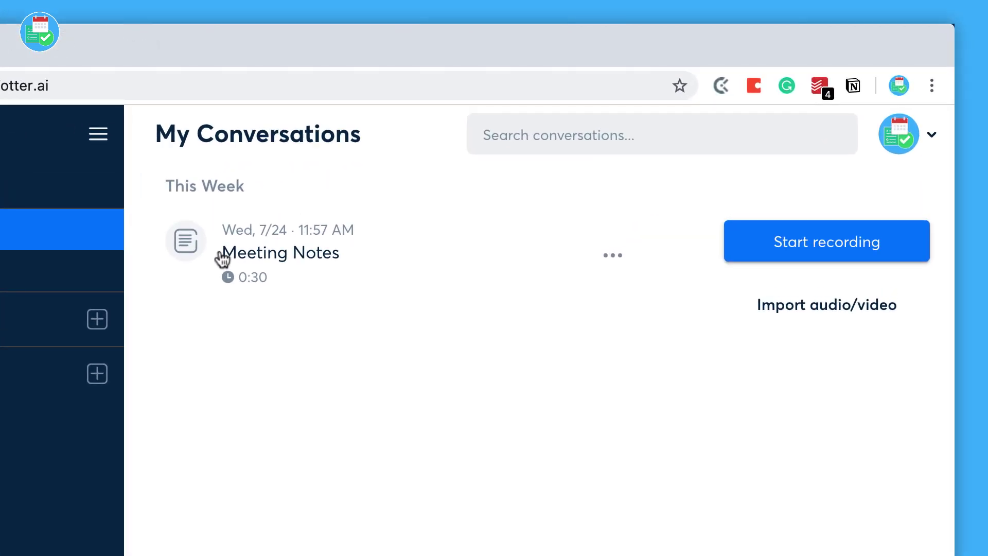
{"action": "left_click", "coordinate": [317, 277]}
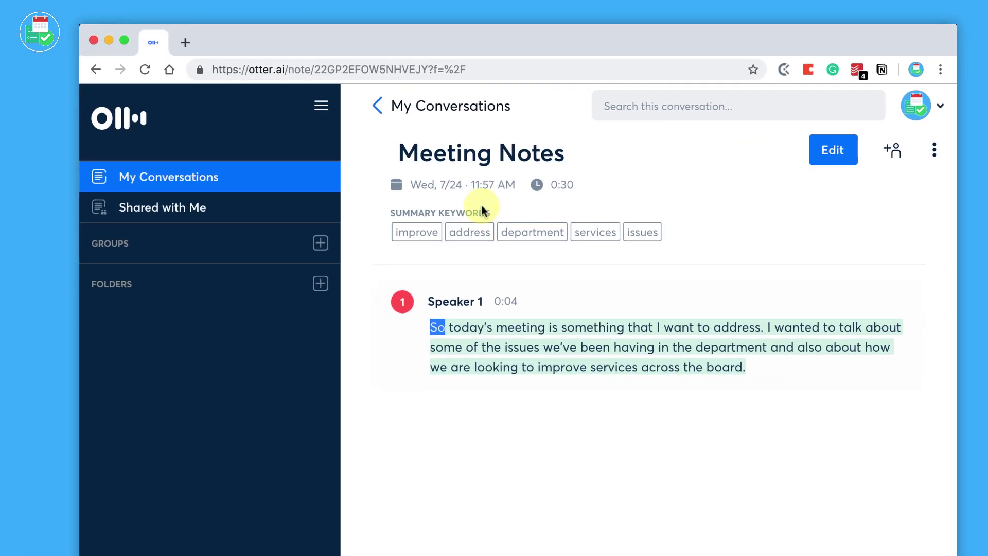
{"action": "left_click", "coordinate": [439, 105]}
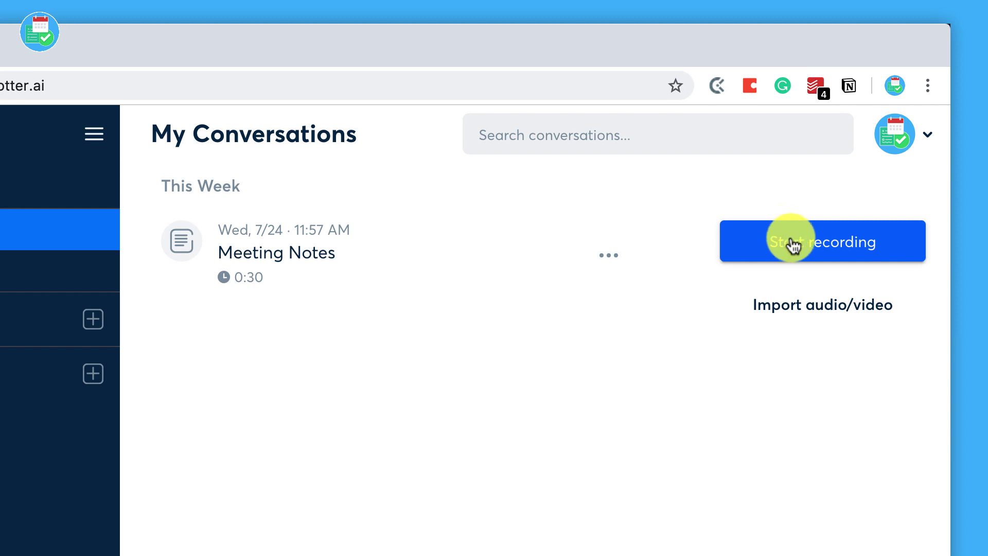
Start a new live recording from My Conversations
{"action": "left_click", "coordinate": [792, 246]}
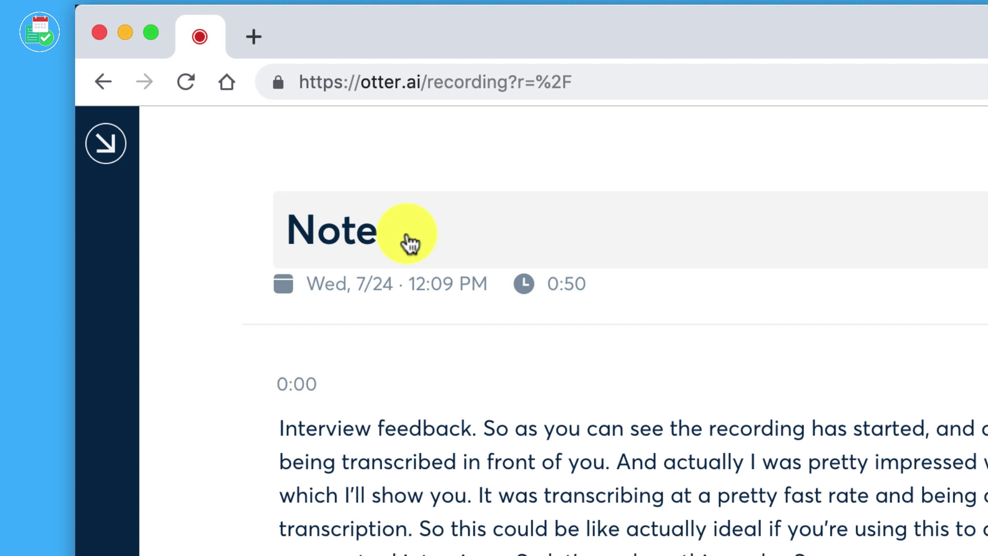
{"action": "left_click", "coordinate": [134, 2]}
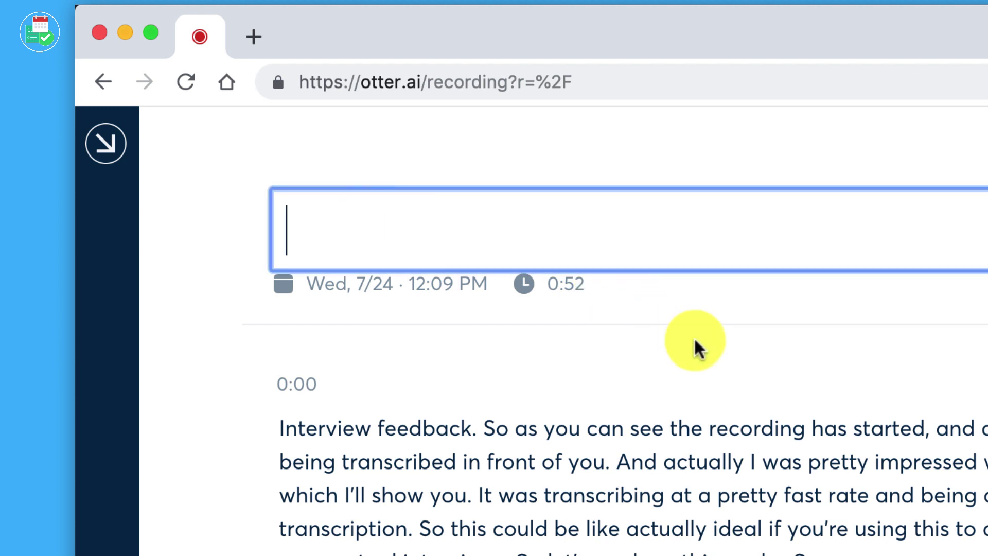
{"action": "left_click", "coordinate": [707, 369]}
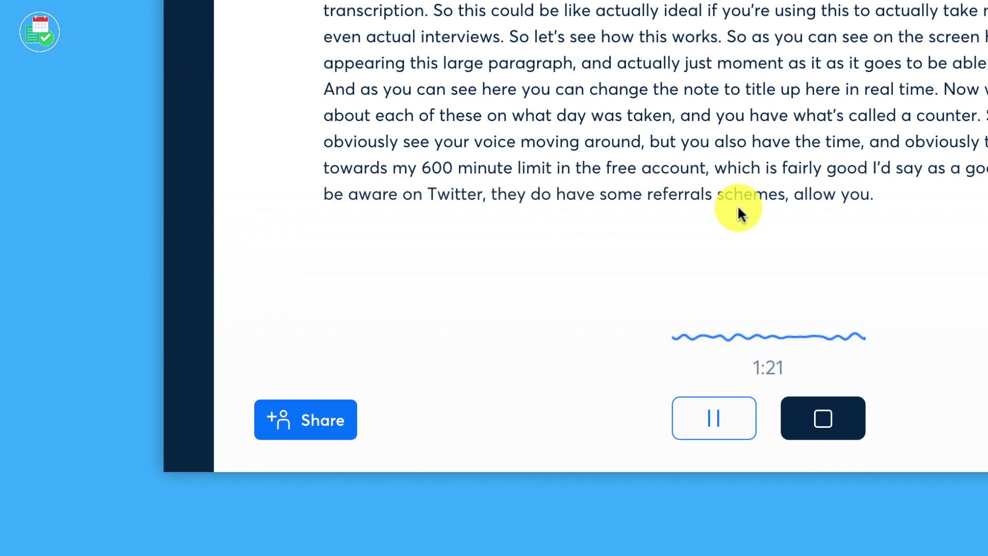
{"action": "left_click", "coordinate": [324, 421]}
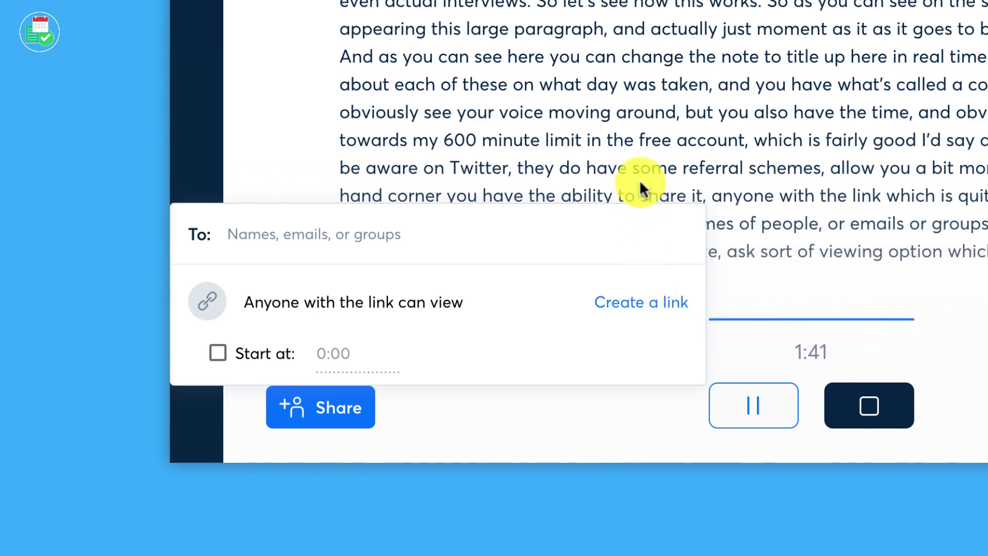
{"action": "triple_click", "coordinate": [659, 138]}
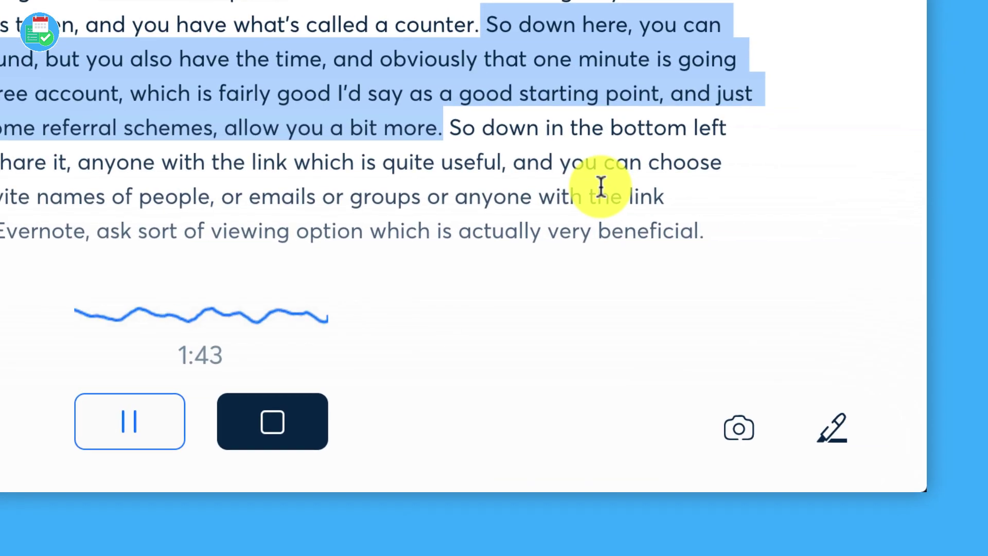
{"action": "triple_click", "coordinate": [975, 187]}
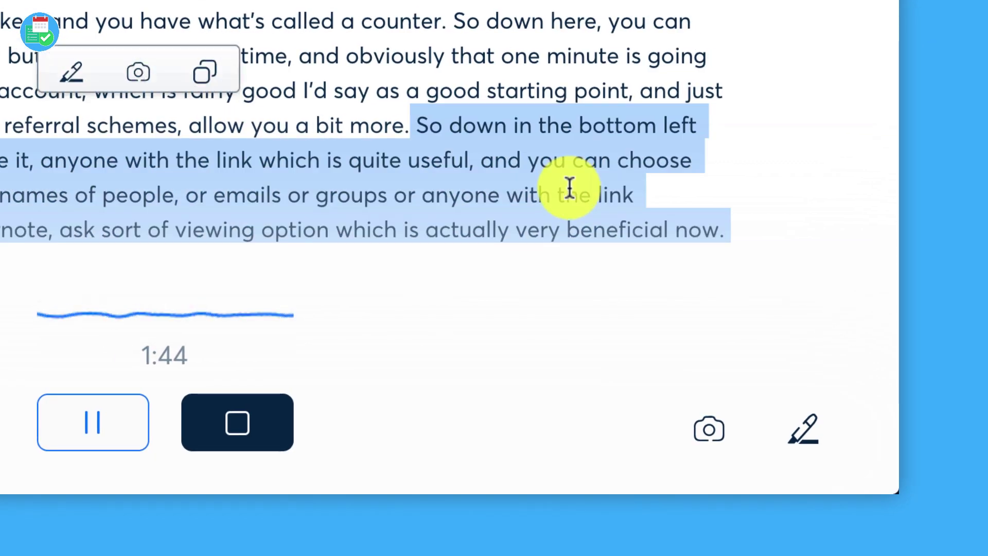
Insert The Bullet Journal Method cover jpg from Downloads into the live note and check its placement
{"action": "left_click", "coordinate": [714, 429]}
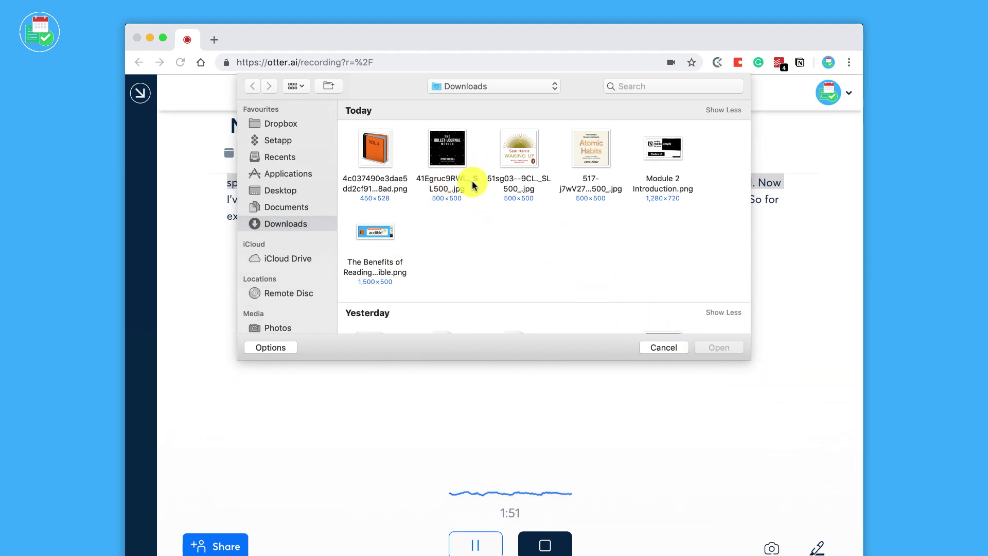
{"action": "left_click", "coordinate": [447, 149]}
{"action": "left_click", "coordinate": [697, 346]}
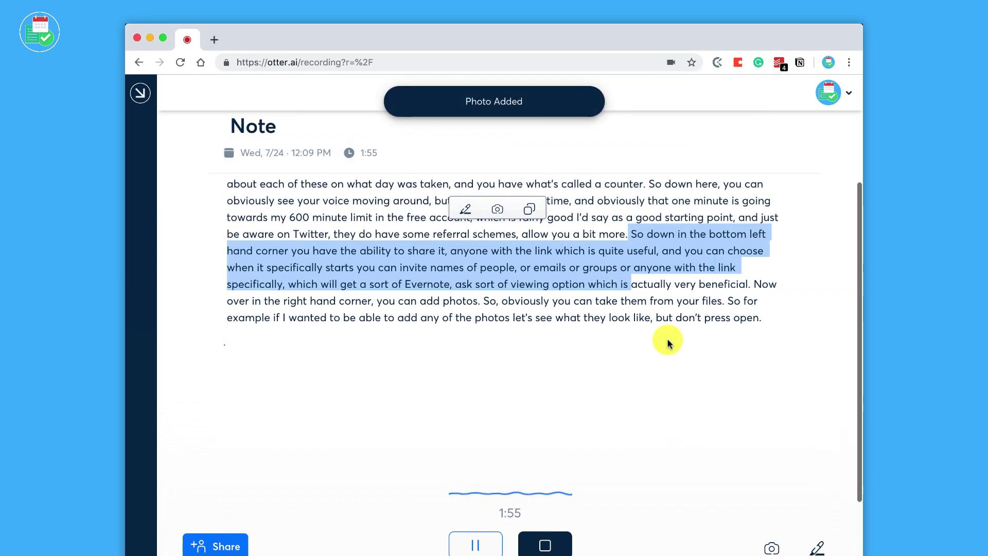
{"action": "scroll", "coordinate": [617, 329], "scroll_direction": "down", "scroll_amount": 5}
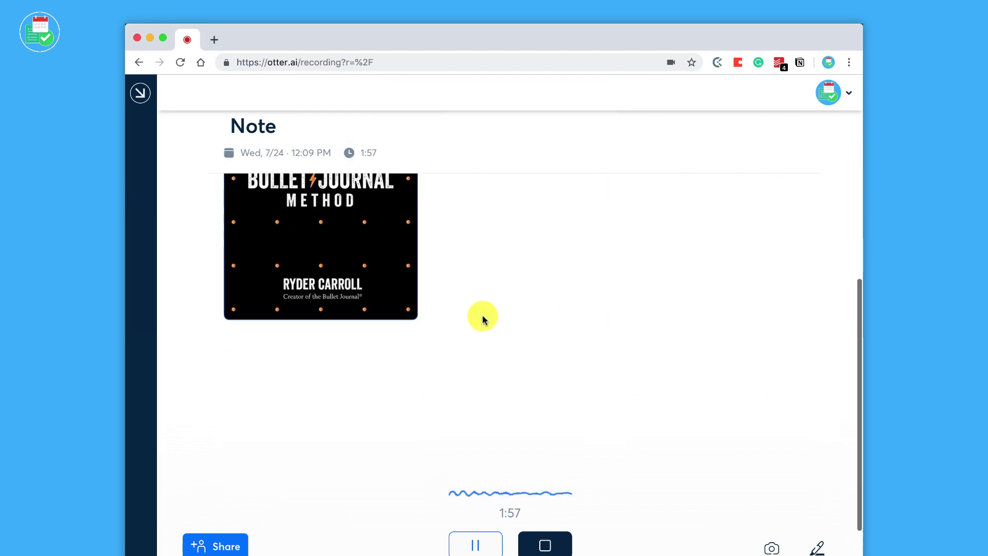
{"action": "scroll", "coordinate": [481, 318], "scroll_direction": "up", "scroll_amount": 3}
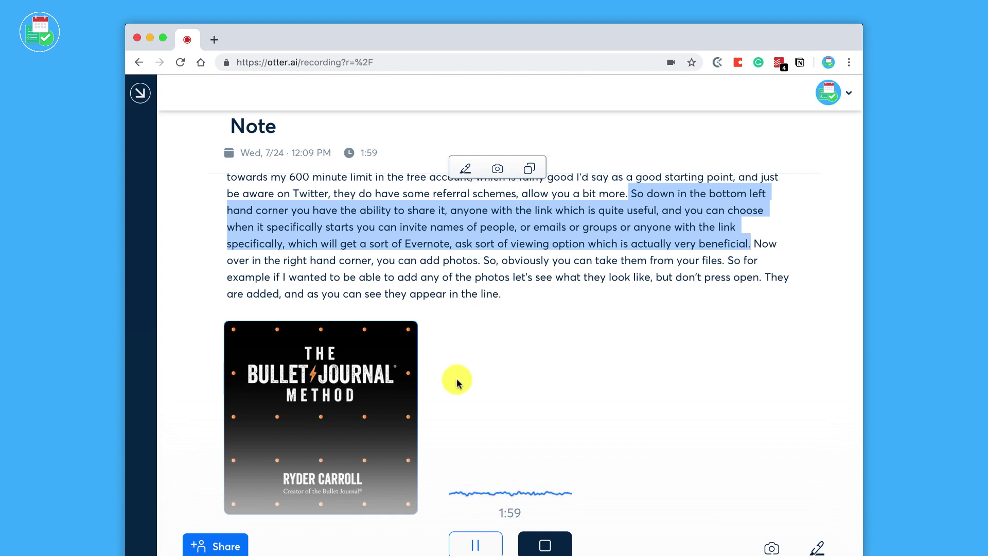
{"action": "scroll", "coordinate": [456, 381], "scroll_direction": "up", "scroll_amount": 4}
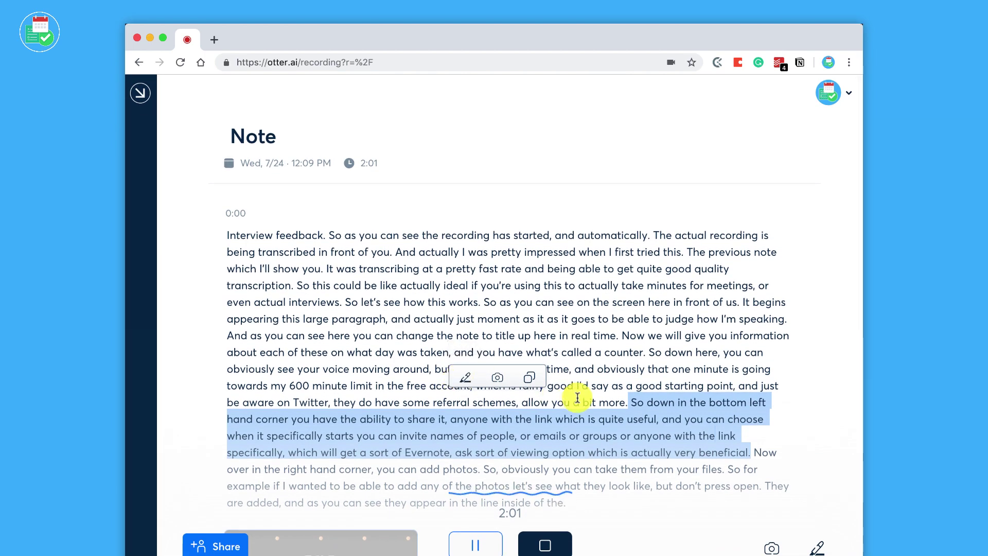
{"action": "scroll", "coordinate": [577, 397], "scroll_direction": "down", "scroll_amount": 5}
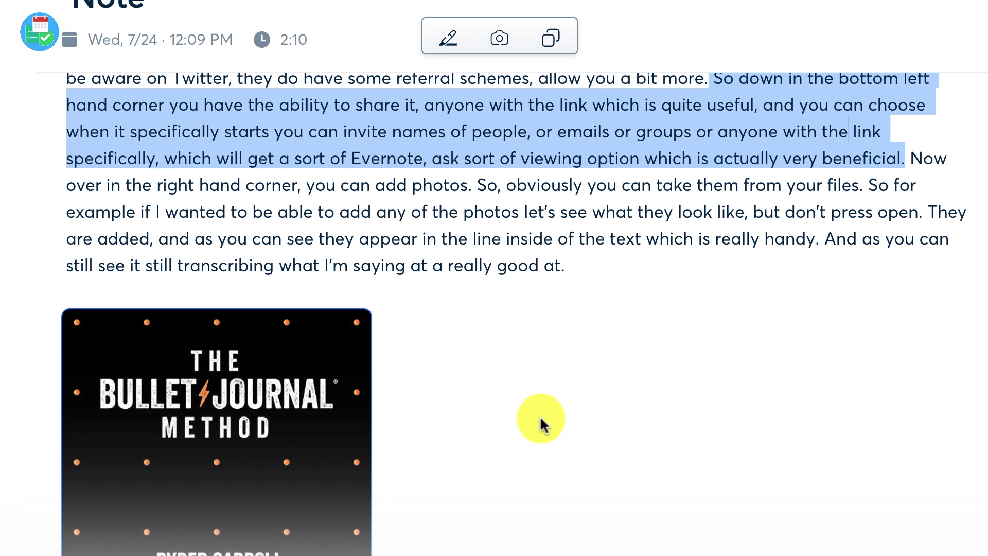
{"action": "scroll", "coordinate": [540, 419], "scroll_direction": "down", "scroll_amount": 8}
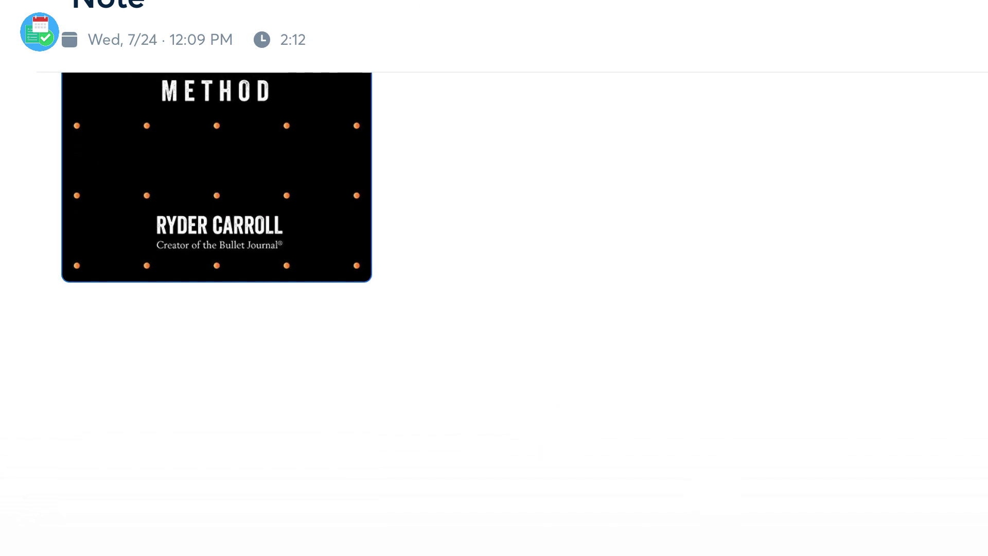
{"action": "scroll", "coordinate": [770, 440], "scroll_direction": "up", "scroll_amount": 10}
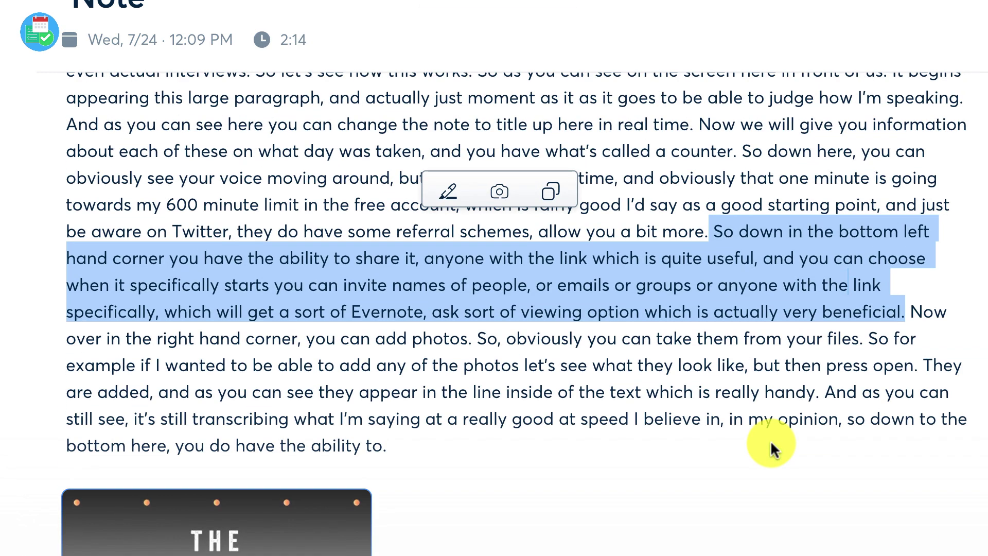
Select the 'So down here … a bit more' passage and highlight it green
{"action": "triple_click", "coordinate": [441, 342]}
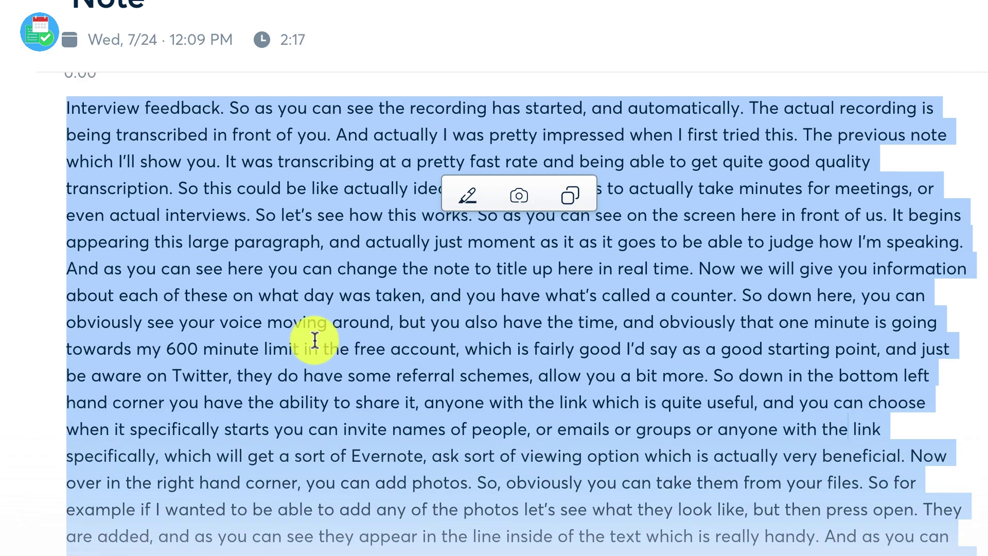
{"action": "left_click", "coordinate": [262, 180]}
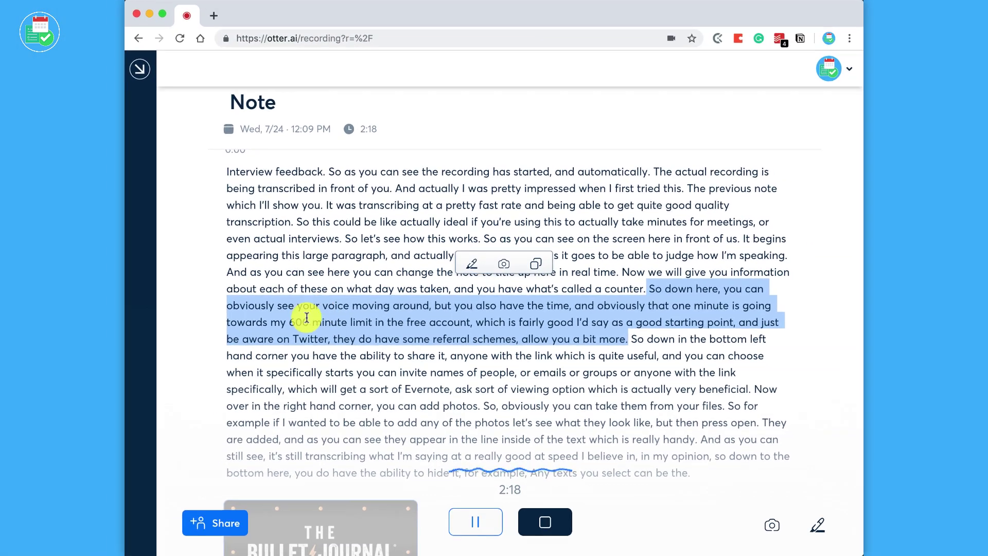
{"action": "left_click", "coordinate": [273, 319]}
{"action": "left_click", "coordinate": [331, 319], "text": "shift"}
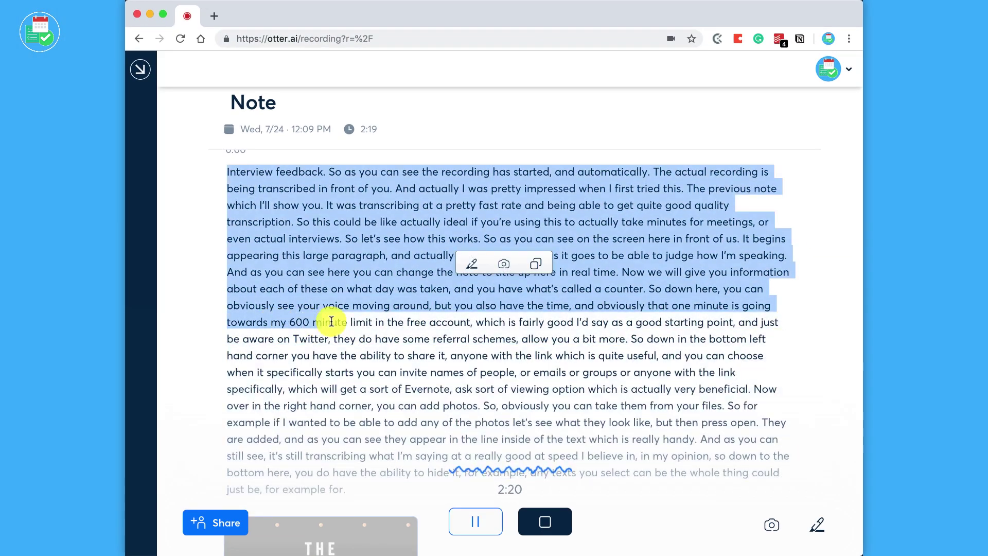
{"action": "left_click", "coordinate": [332, 322]}
{"action": "triple_click", "coordinate": [332, 321]}
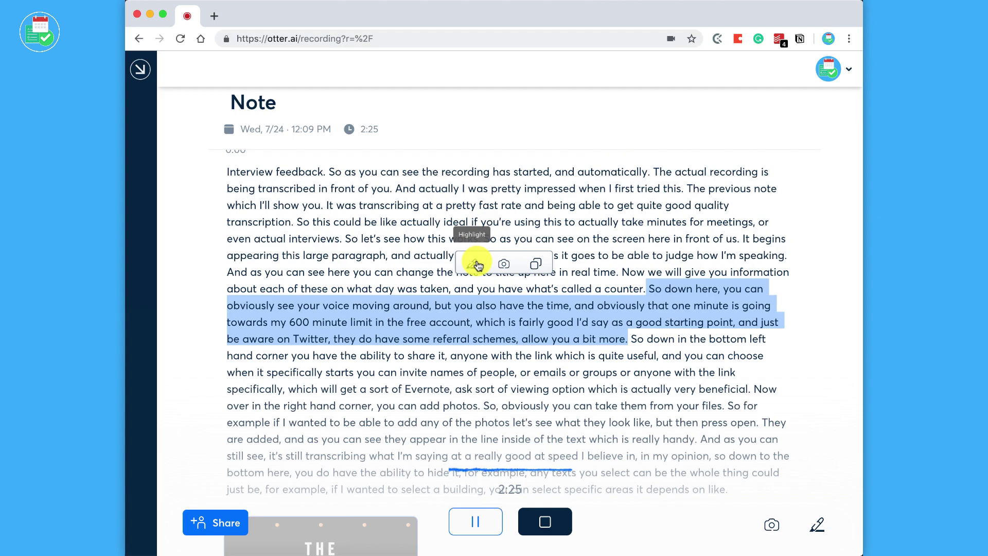
{"action": "left_click", "coordinate": [476, 263]}
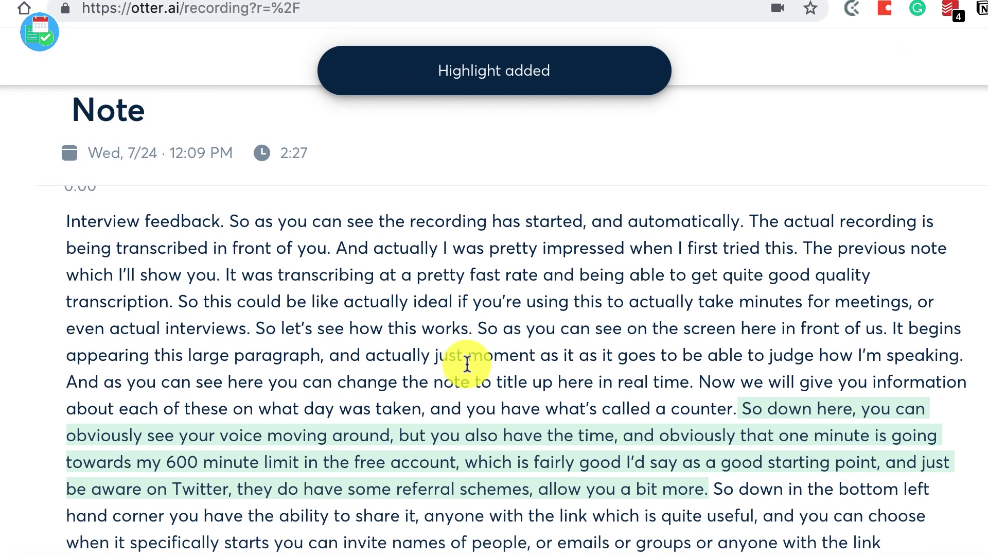
Reselect the green passage about the 600-minute free limit and review the transcript around it
{"action": "triple_click", "coordinate": [455, 426]}
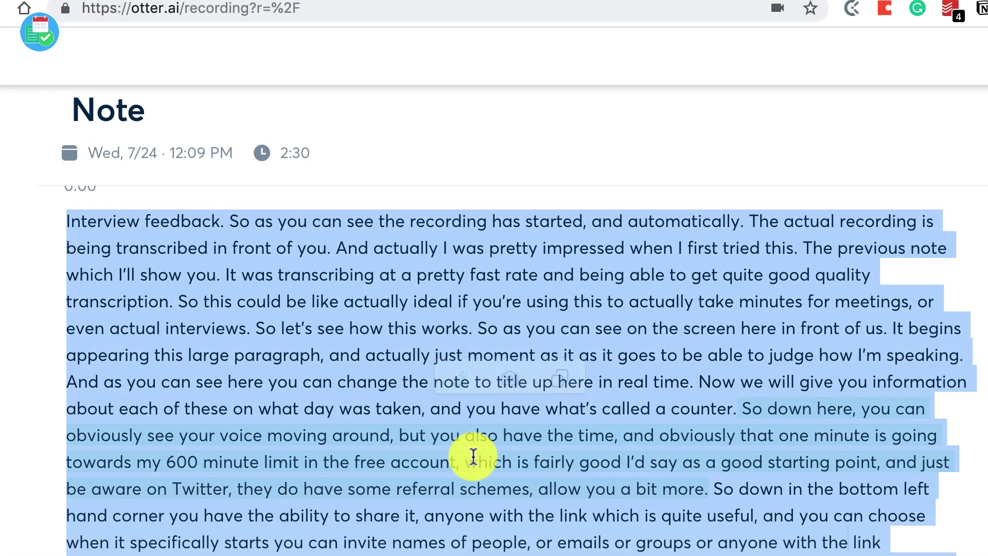
{"action": "left_click", "coordinate": [473, 457]}
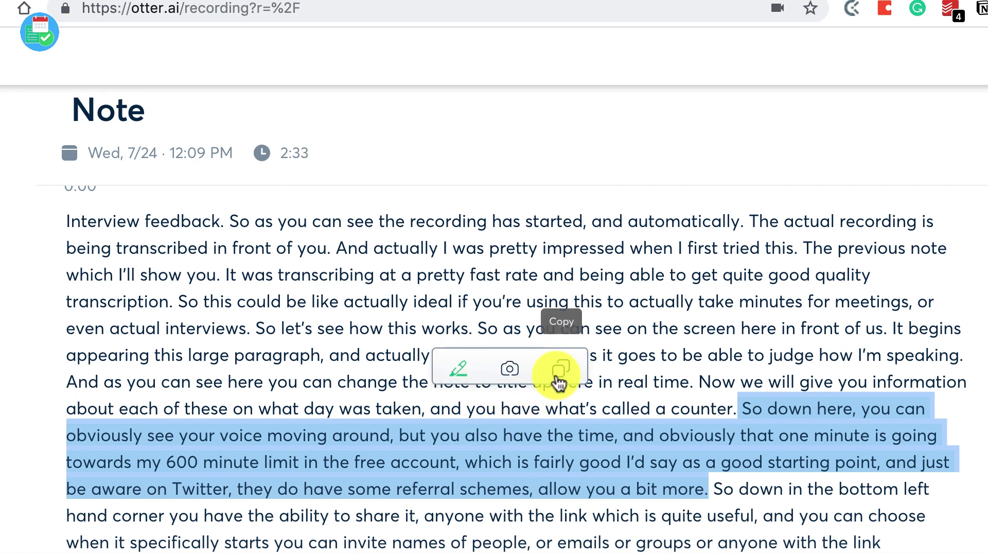
{"action": "scroll", "coordinate": [537, 433], "scroll_direction": "down", "scroll_amount": 7}
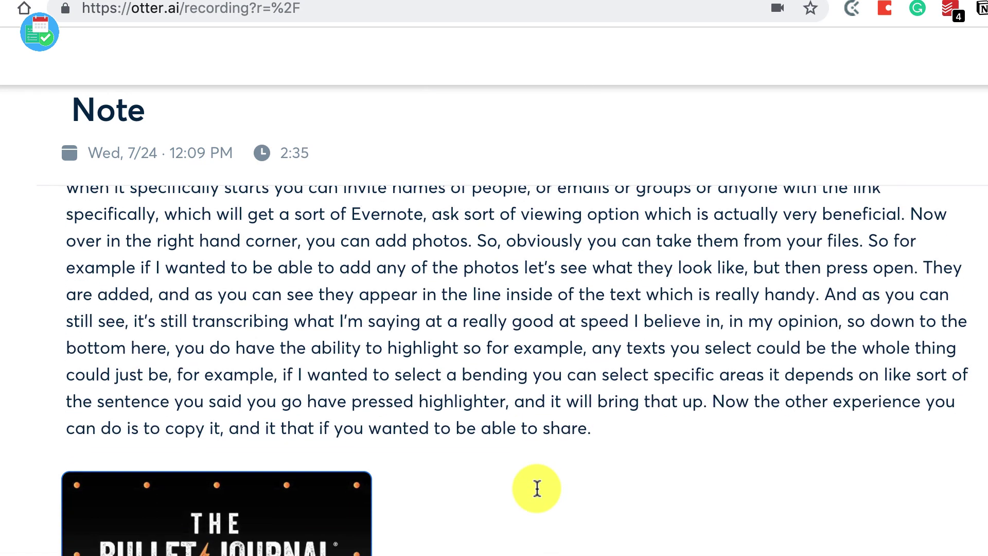
{"action": "scroll", "coordinate": [538, 488], "scroll_direction": "down", "scroll_amount": 2}
{"action": "scroll", "coordinate": [573, 456], "scroll_direction": "up", "scroll_amount": 8}
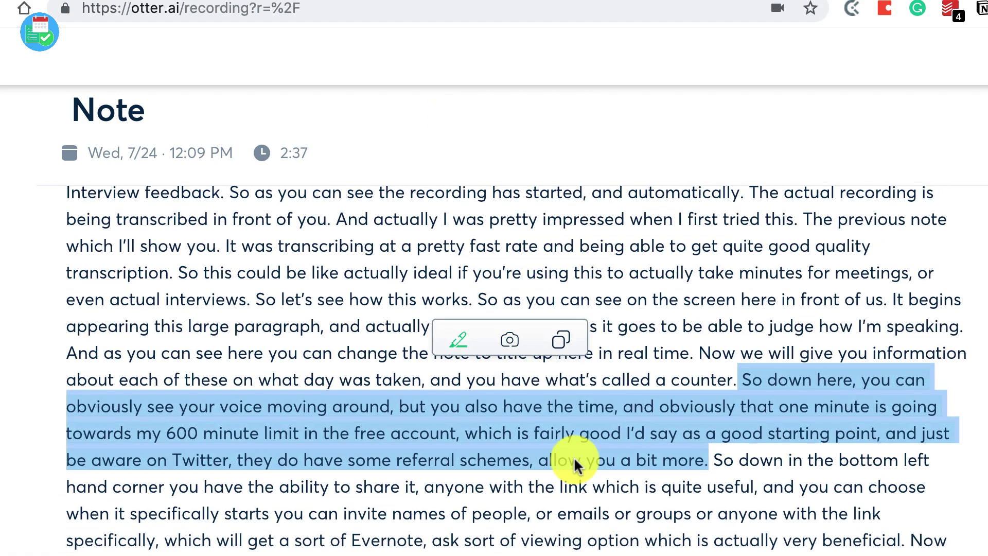
{"action": "scroll", "coordinate": [573, 456], "scroll_direction": "up", "scroll_amount": 3}
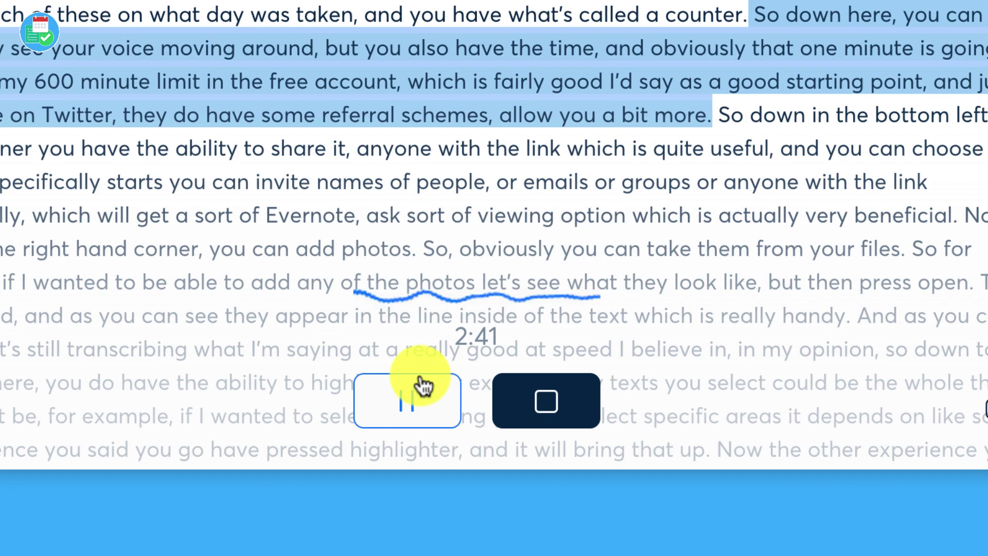
Pause and resume the Note recording, then follow the new 2:41 paragraph below the photo
{"action": "left_click", "coordinate": [411, 394]}
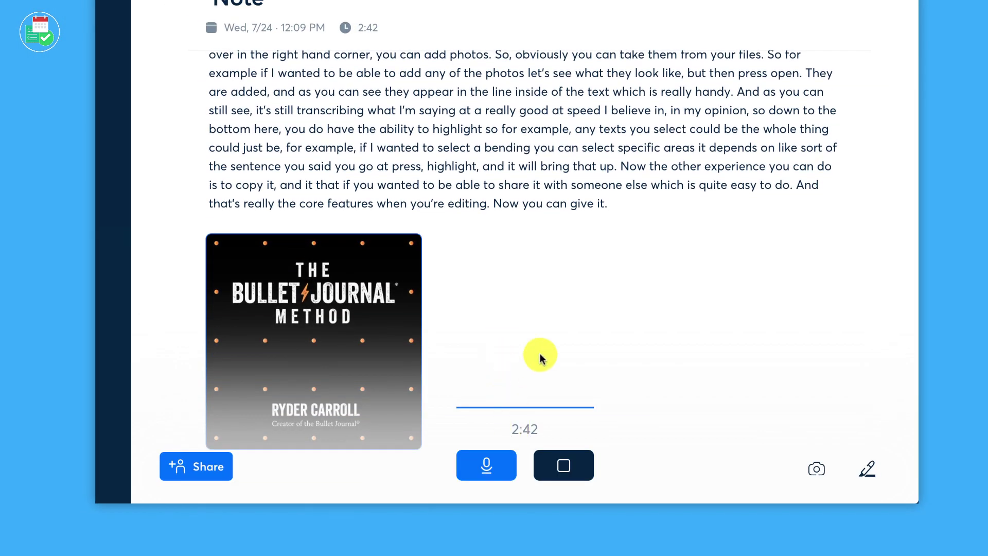
{"action": "left_click", "coordinate": [476, 476]}
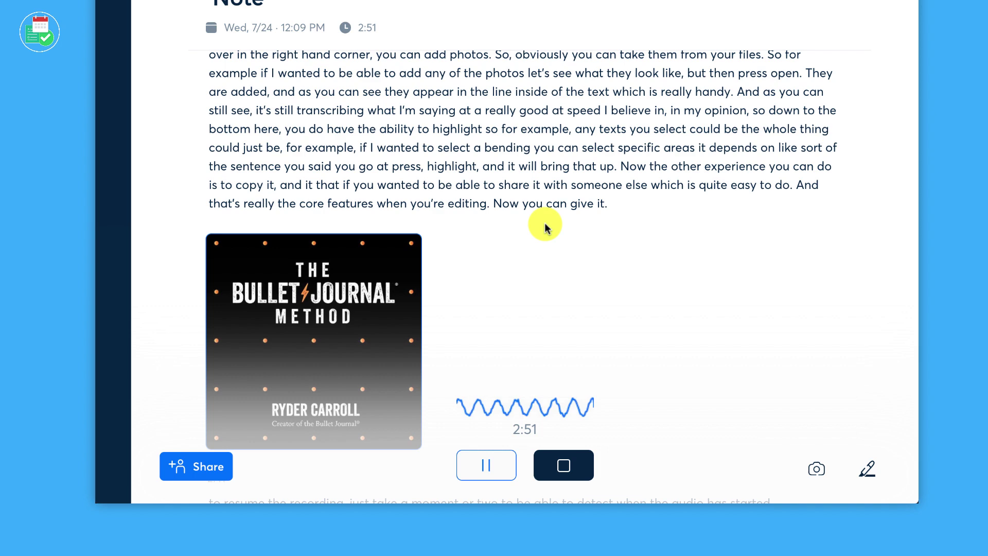
{"action": "scroll", "coordinate": [545, 224], "scroll_direction": "down", "scroll_amount": 5}
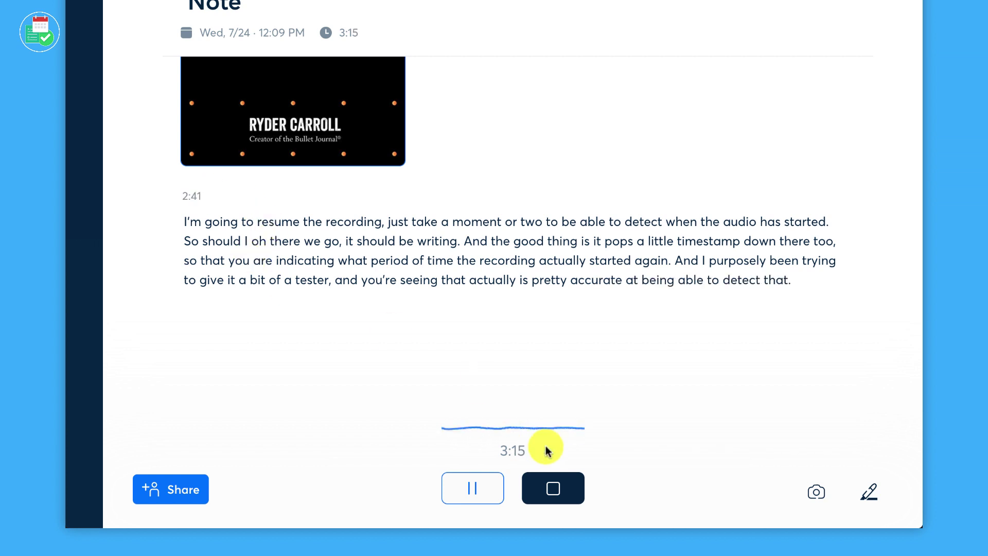
Stop the Note recording at 3:15 and check it processing in My Conversations
{"action": "left_click", "coordinate": [569, 495]}
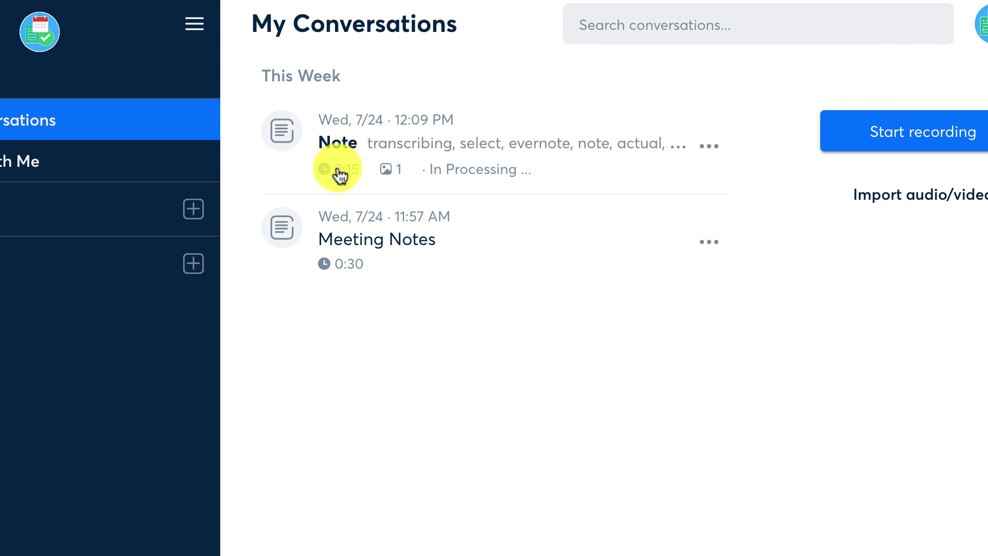
{"action": "mouse_move", "coordinate": [393, 173]}
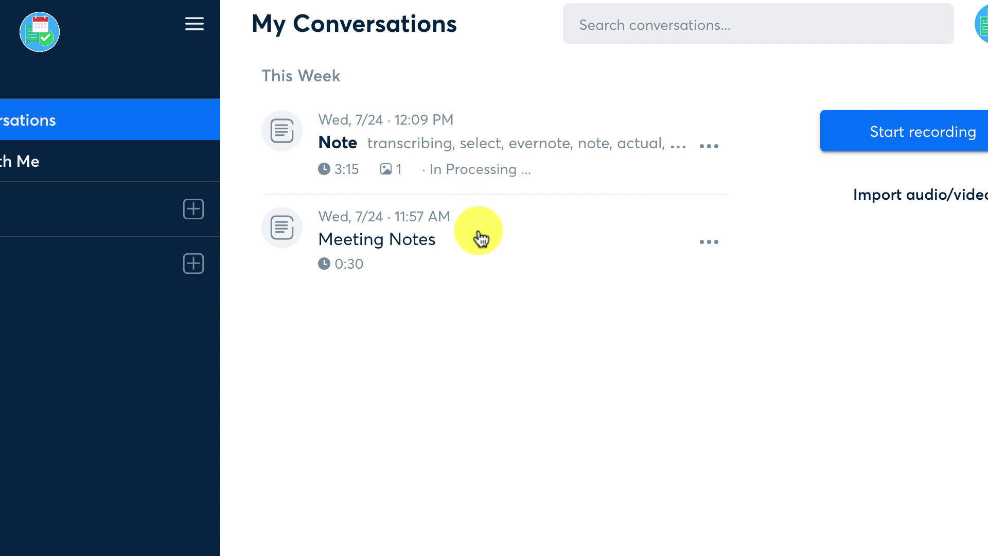
Open Meeting Notes, collapse the sidebar, and tag Speaker 1 as Keep Productive
{"action": "left_click", "coordinate": [479, 238]}
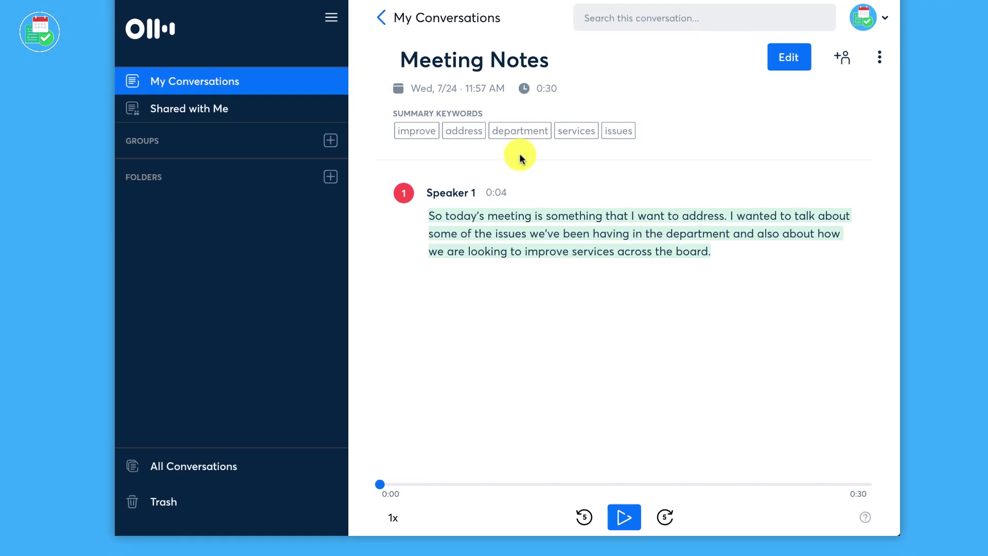
{"action": "left_click", "coordinate": [331, 17]}
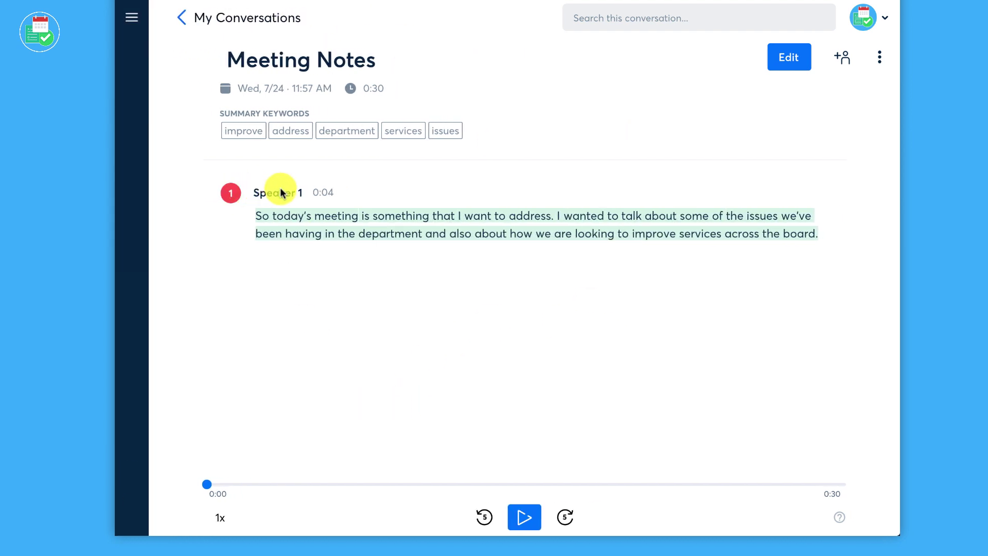
{"action": "left_click", "coordinate": [232, 194]}
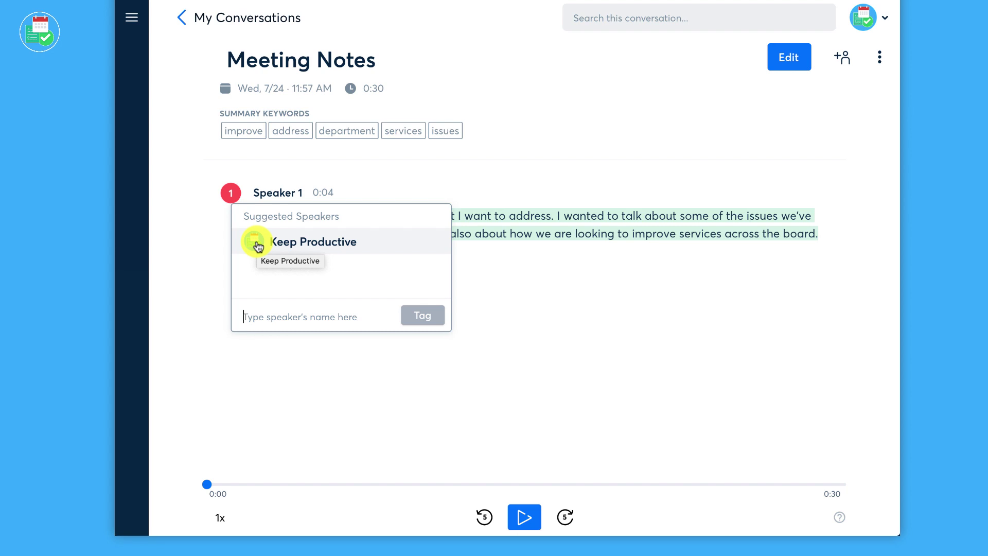
{"action": "left_click", "coordinate": [257, 247]}
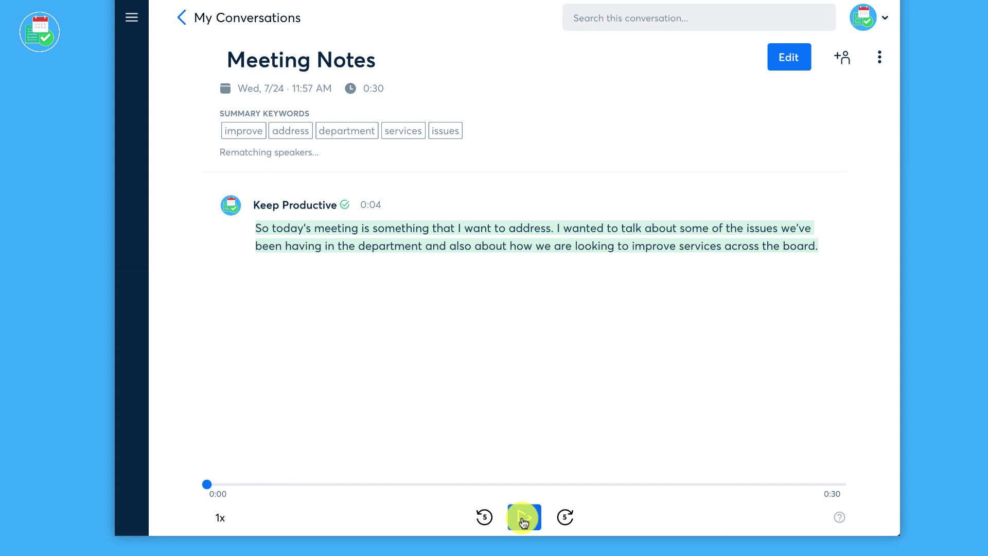
Play the Meeting Notes audio and pause it at 0:10 on the word 'issues'
{"action": "left_click", "coordinate": [524, 518]}
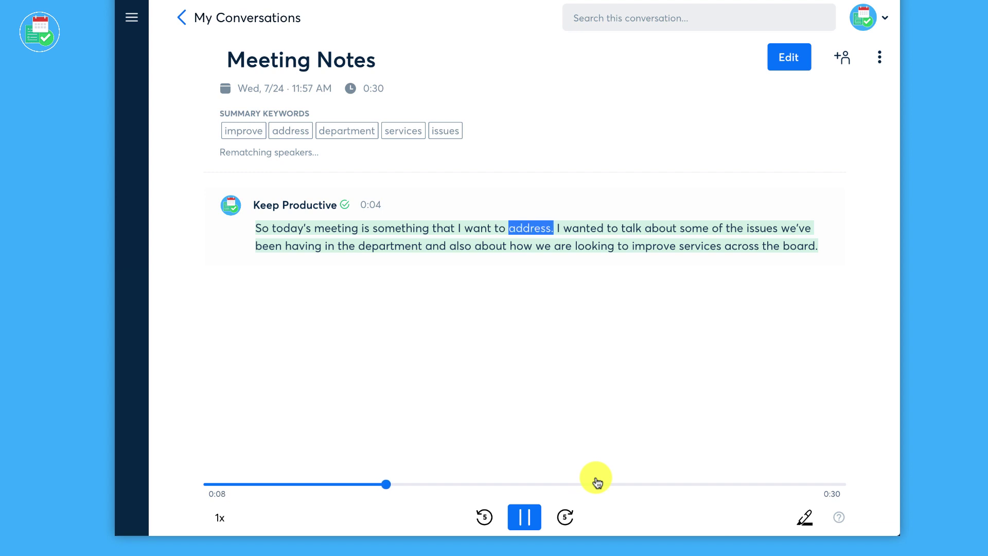
{"action": "left_click", "coordinate": [529, 515]}
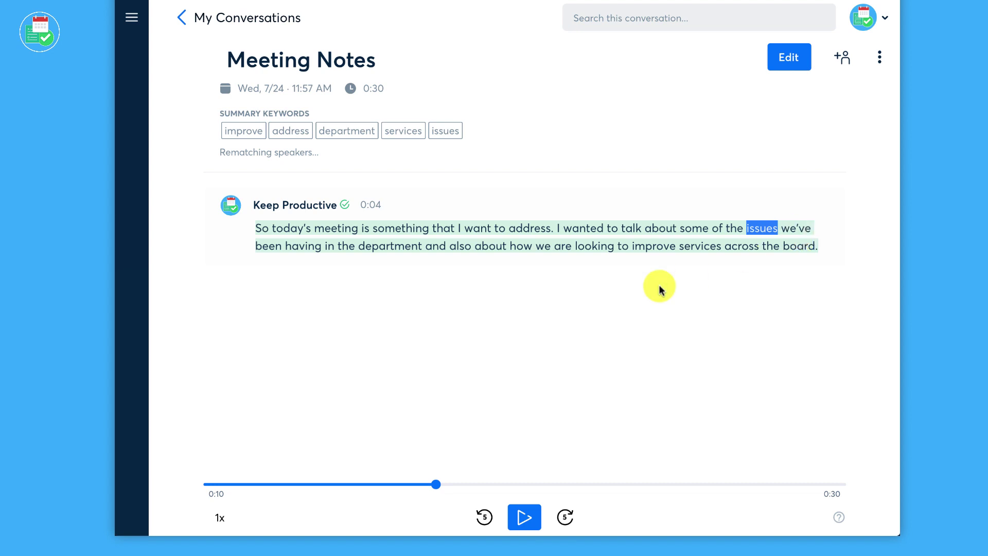
Open playback options at 1x, try Skip Silence, and dismiss the Premium-only notice
{"action": "left_click", "coordinate": [221, 519]}
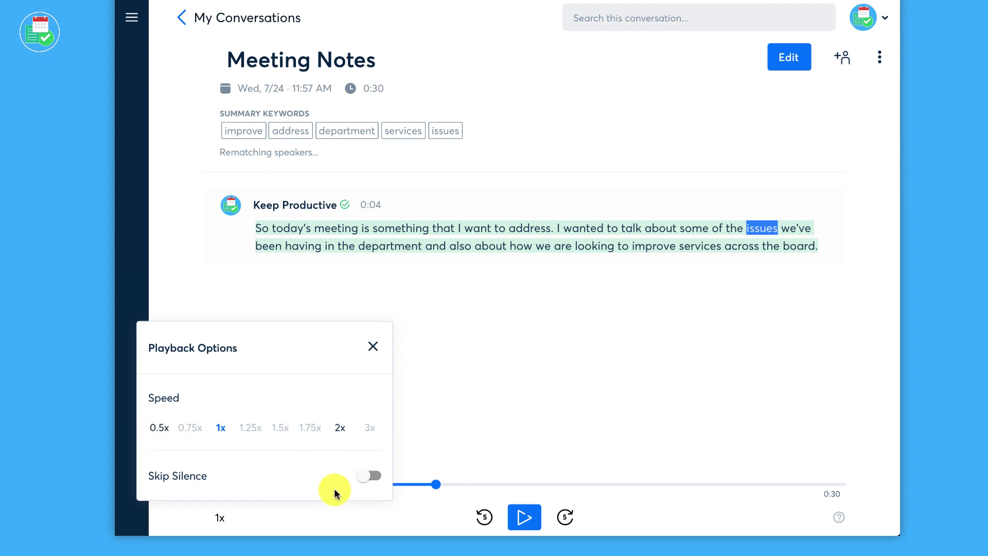
{"action": "left_click", "coordinate": [368, 474]}
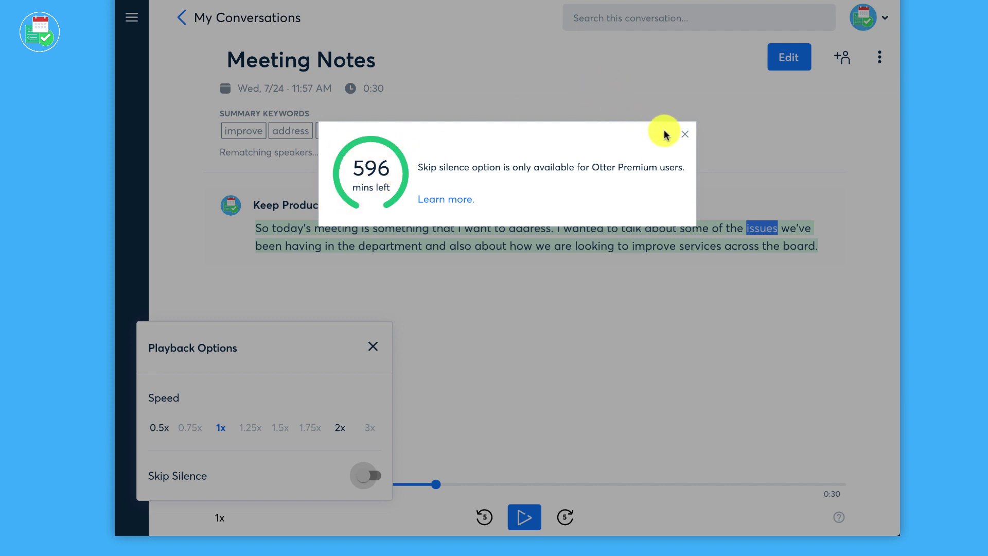
{"action": "left_click", "coordinate": [681, 134]}
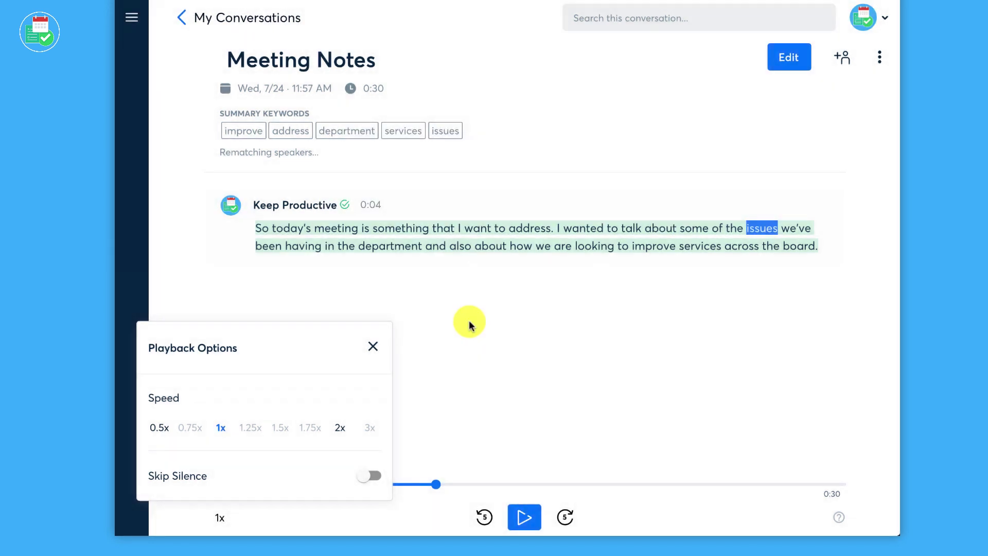
Close playback options, then search the transcript for 'services' and then 'how' (1 match)
{"action": "left_click", "coordinate": [374, 348]}
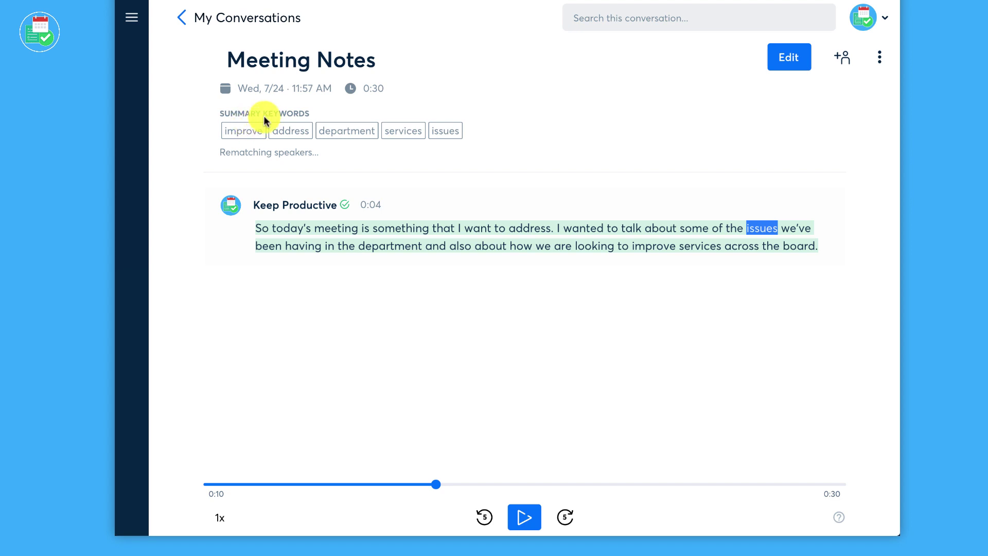
{"action": "left_click", "coordinate": [401, 130]}
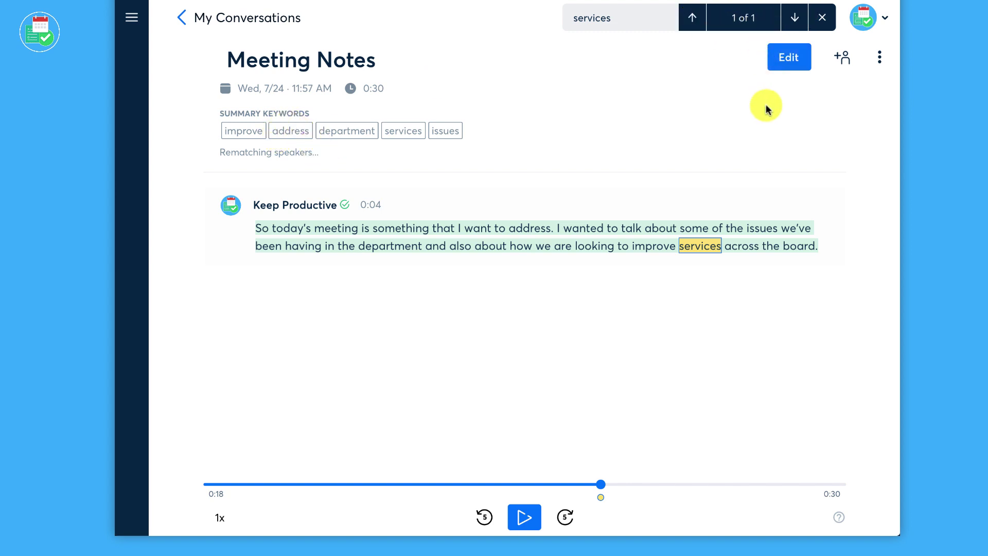
{"action": "double_click", "coordinate": [614, 17]}
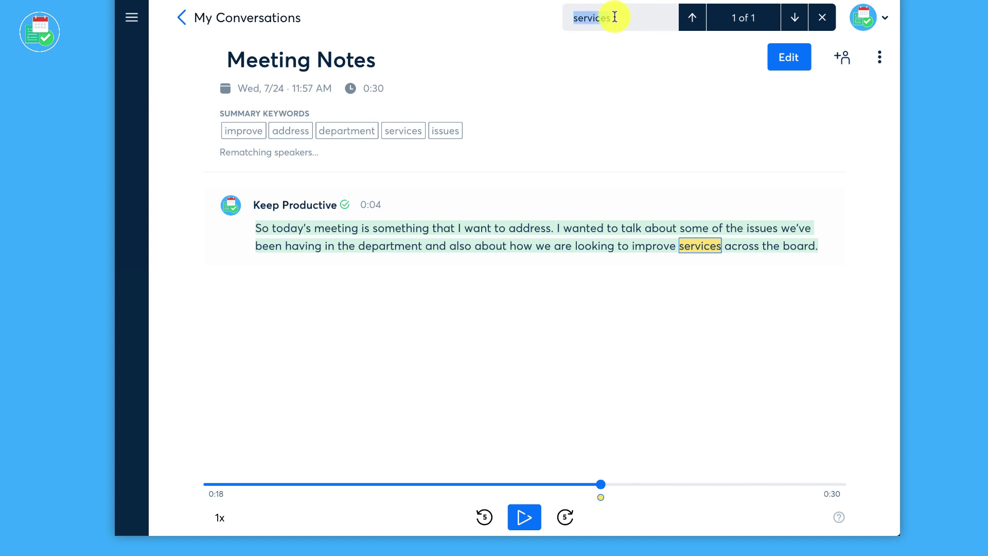
{"action": "key", "text": "BackSpace"}
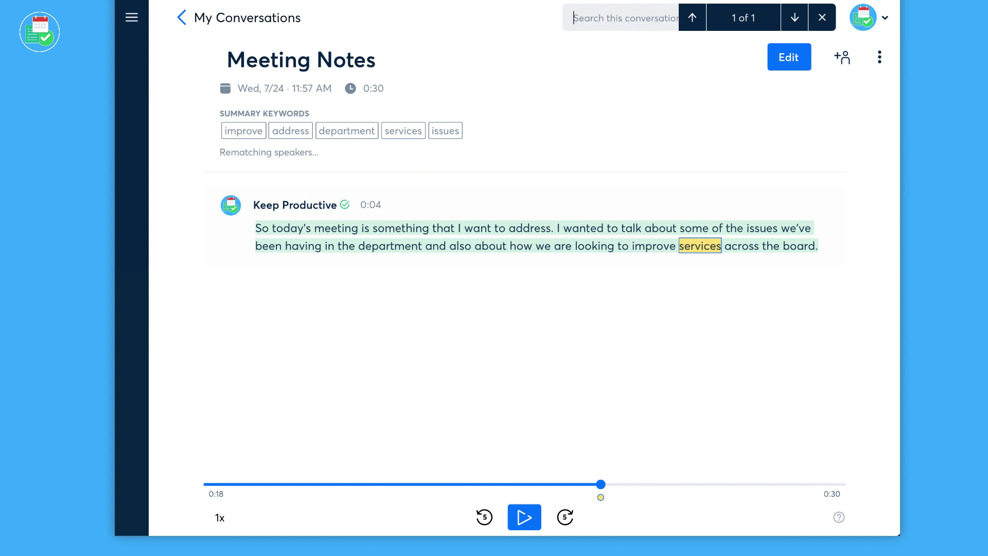
{"action": "type", "text": "how"}
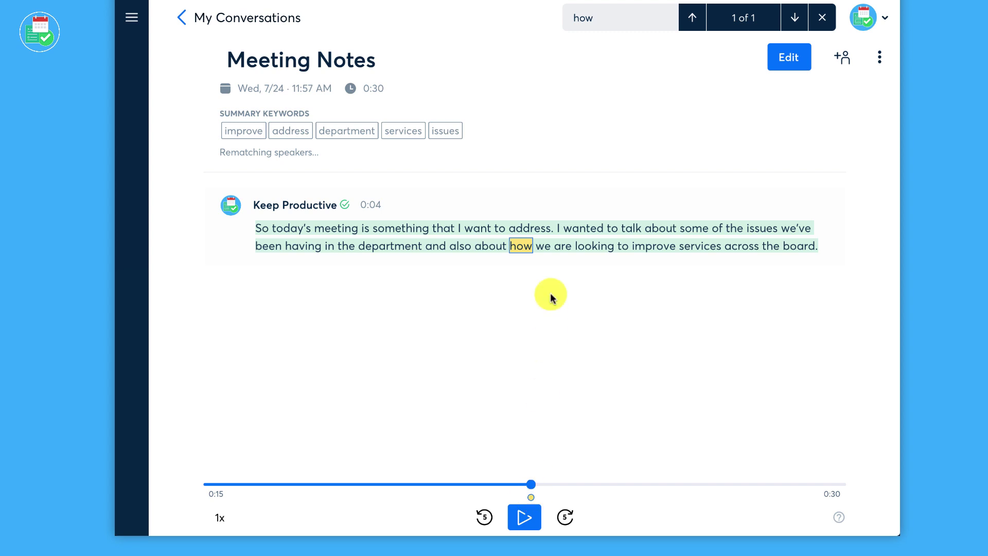
Break the Meeting Notes transcript after 'board.' to start an empty paragraph at 0:19
{"action": "left_click", "coordinate": [787, 67]}
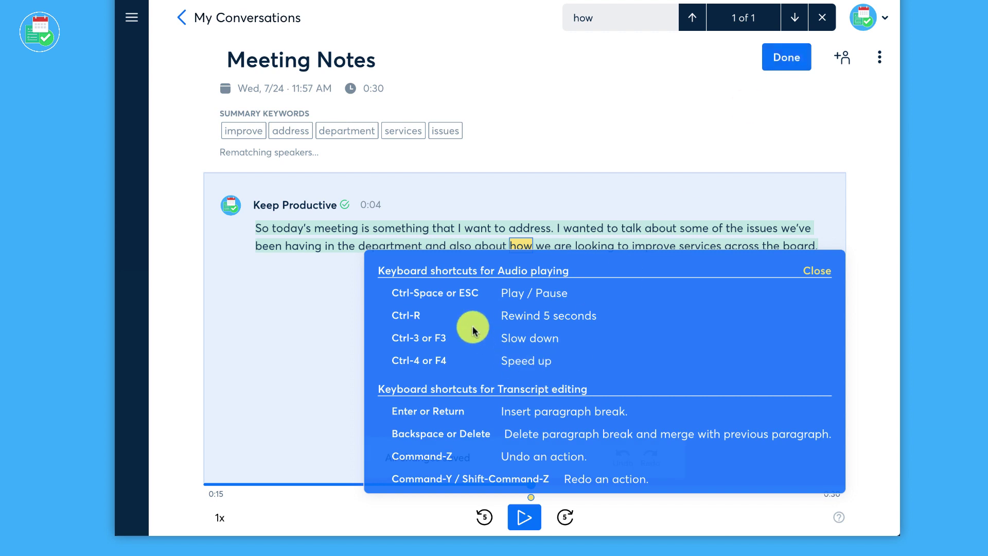
{"action": "left_click", "coordinate": [325, 335]}
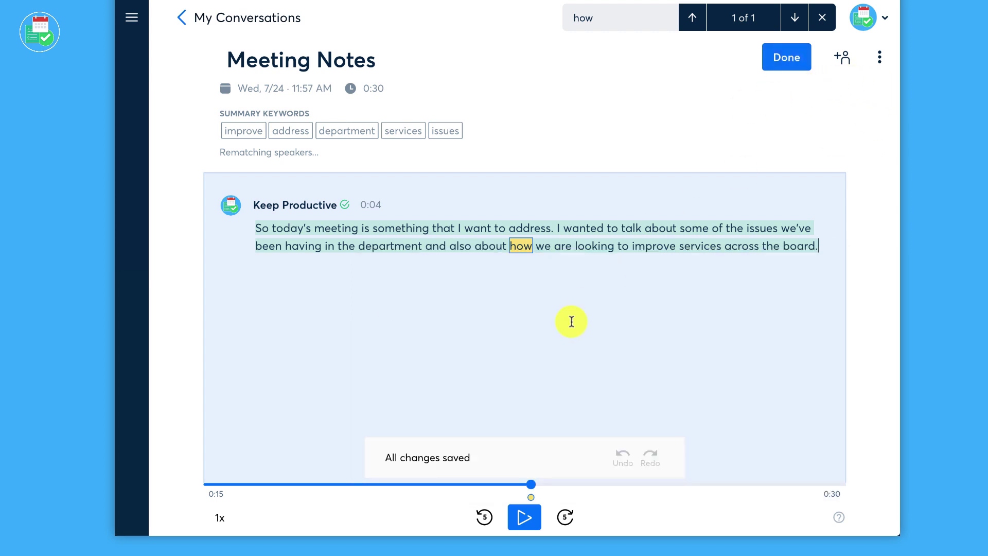
{"action": "left_click", "coordinate": [617, 246]}
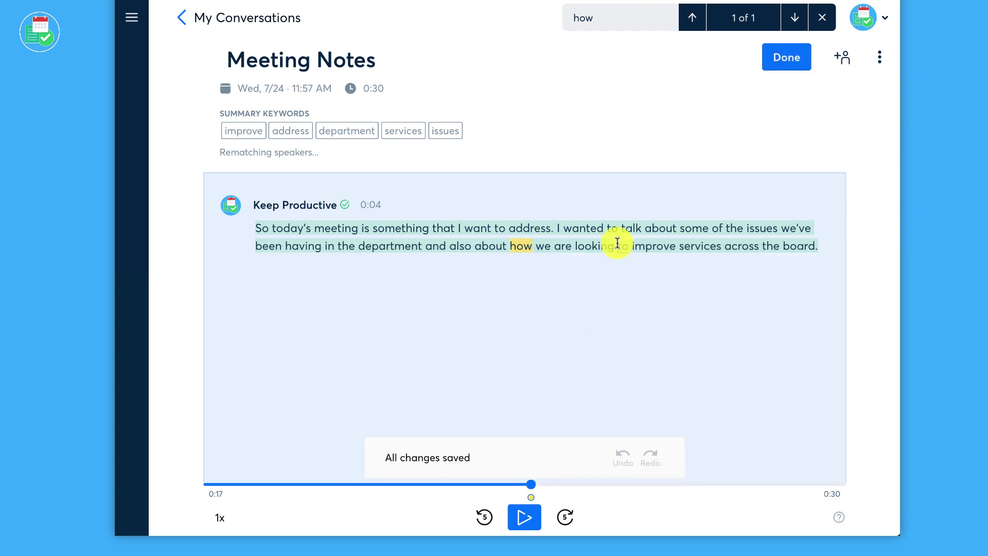
{"action": "left_click", "coordinate": [821, 246]}
{"action": "key", "text": "Return"}
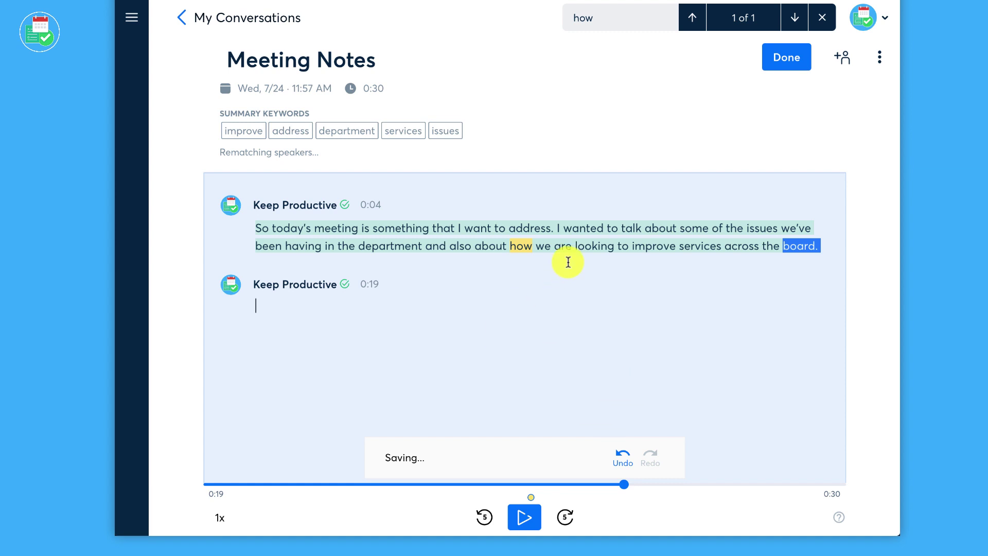
Finish editing the transcript, then look over the conversation's share, title and move options without changing anything
{"action": "left_click", "coordinate": [788, 58]}
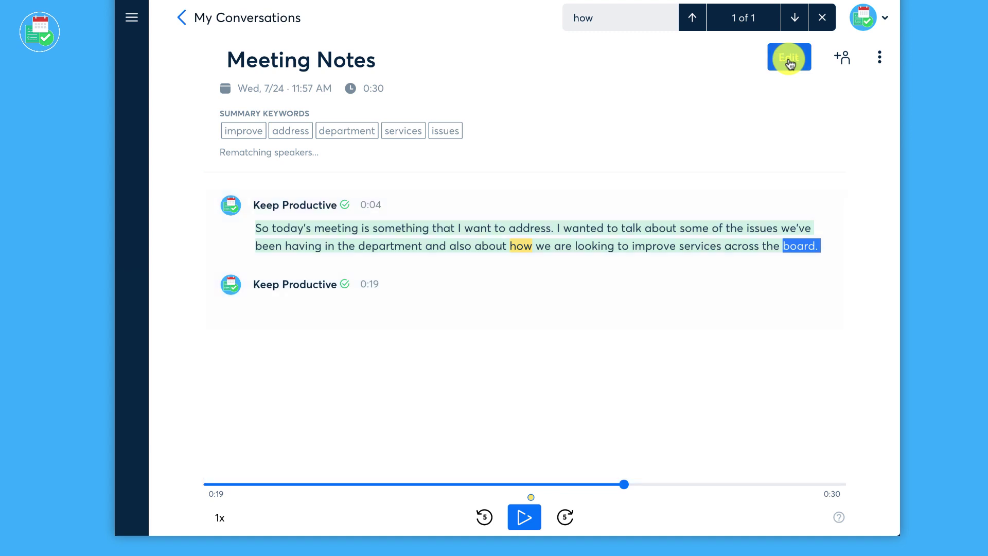
{"action": "left_click", "coordinate": [842, 57]}
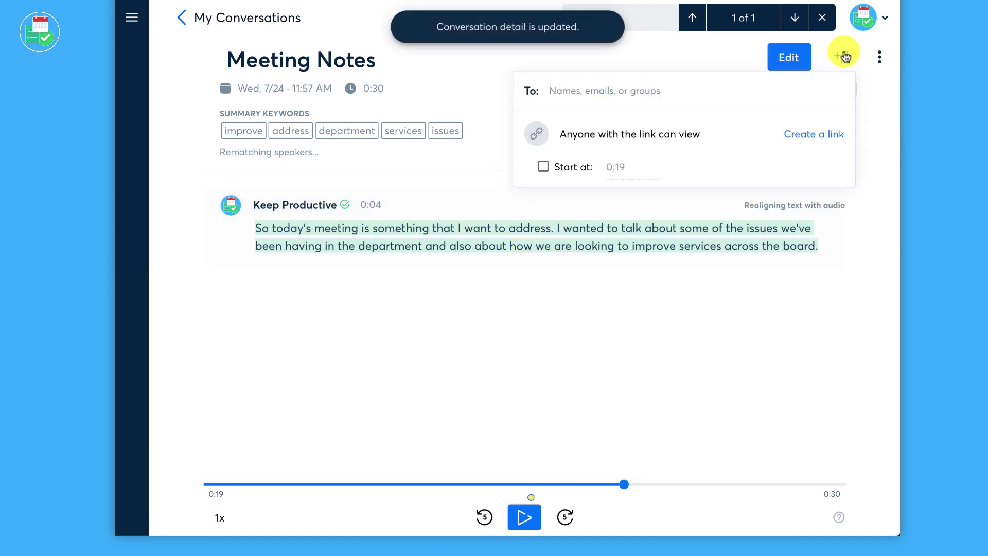
{"action": "left_click", "coordinate": [696, 62]}
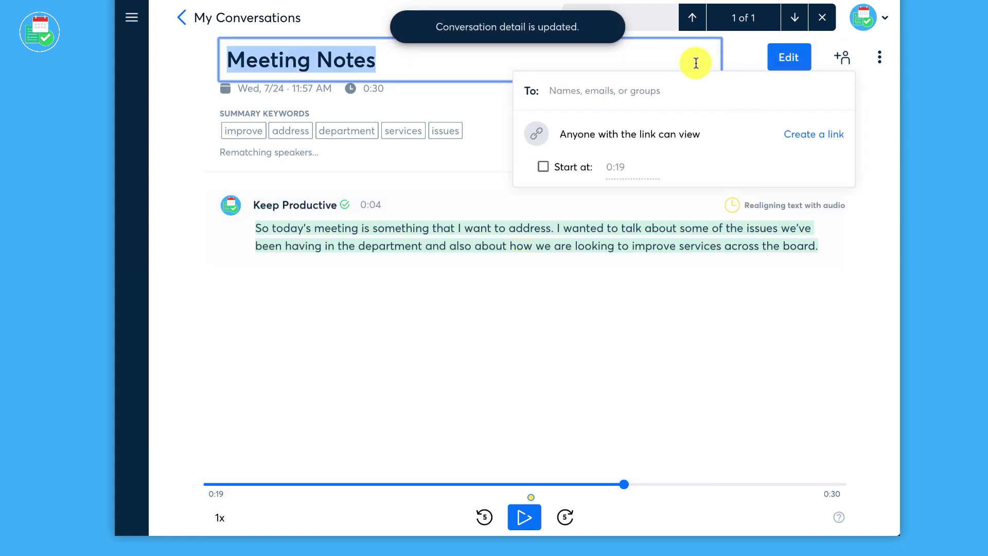
{"action": "left_click", "coordinate": [877, 57]}
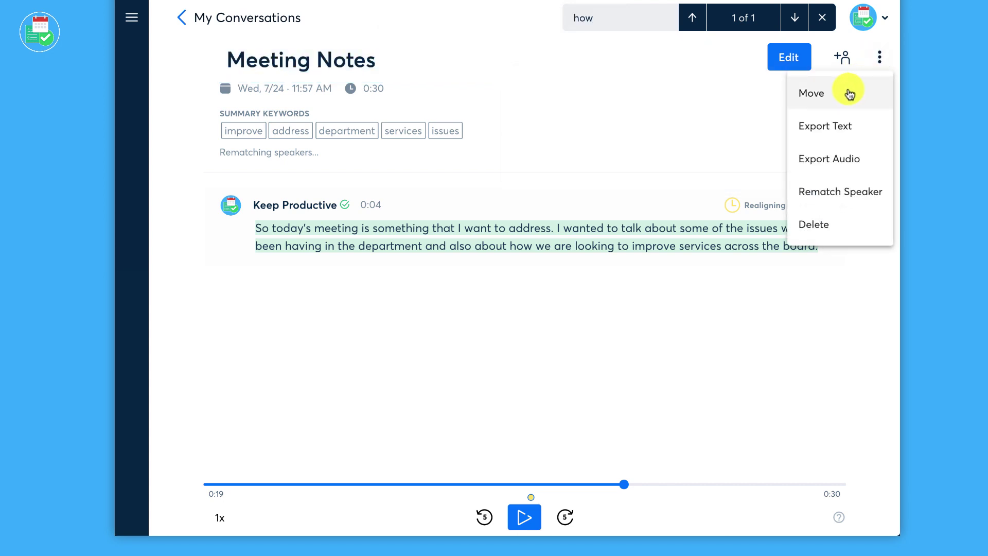
{"action": "left_click", "coordinate": [849, 94]}
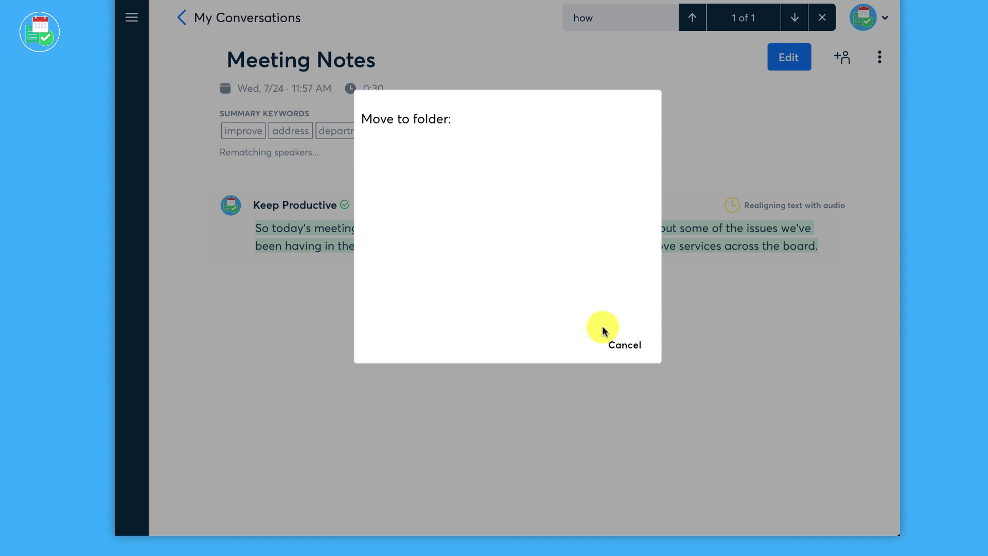
{"action": "left_click", "coordinate": [632, 345]}
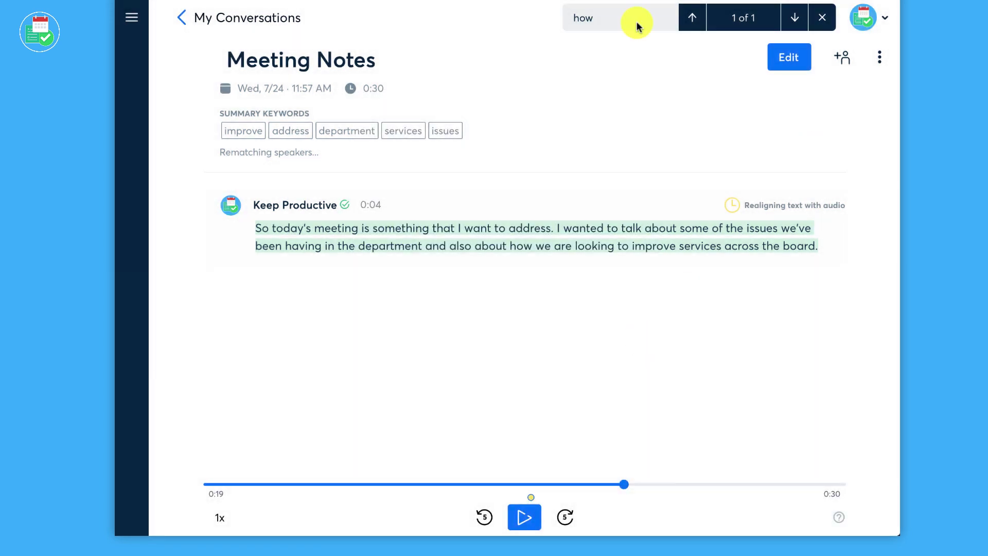
Create a new folder named Marketing
{"action": "left_click", "coordinate": [133, 19]}
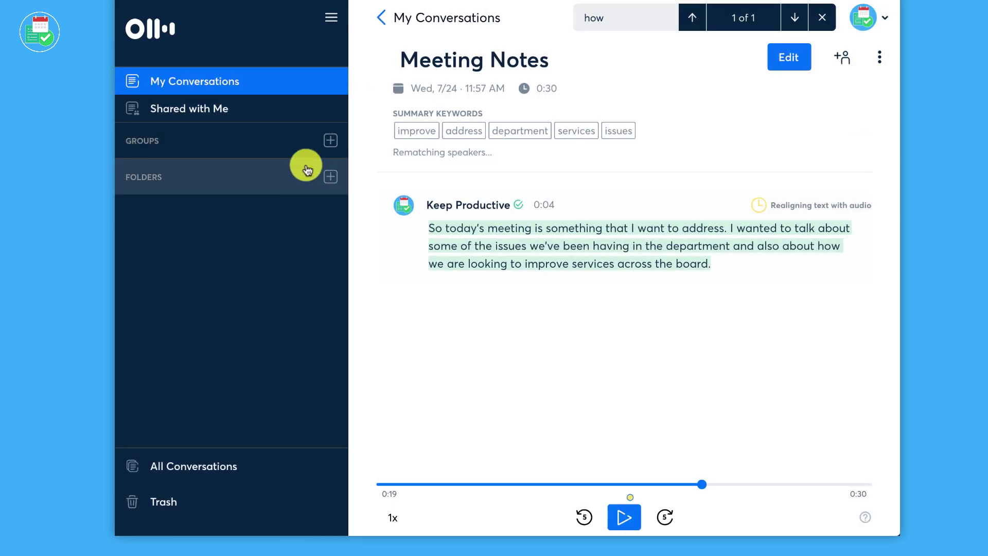
{"action": "left_click", "coordinate": [331, 177]}
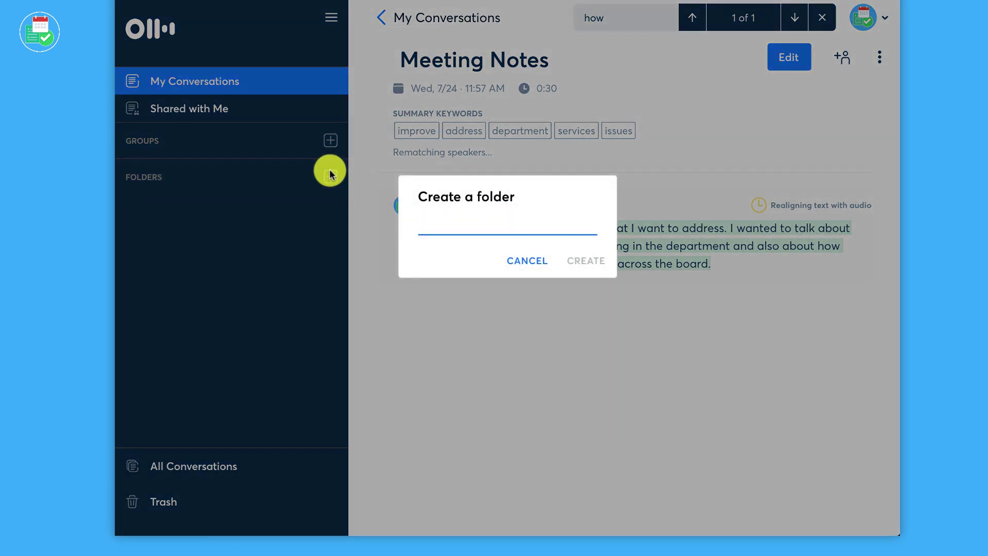
{"action": "type", "text": "Marke"}
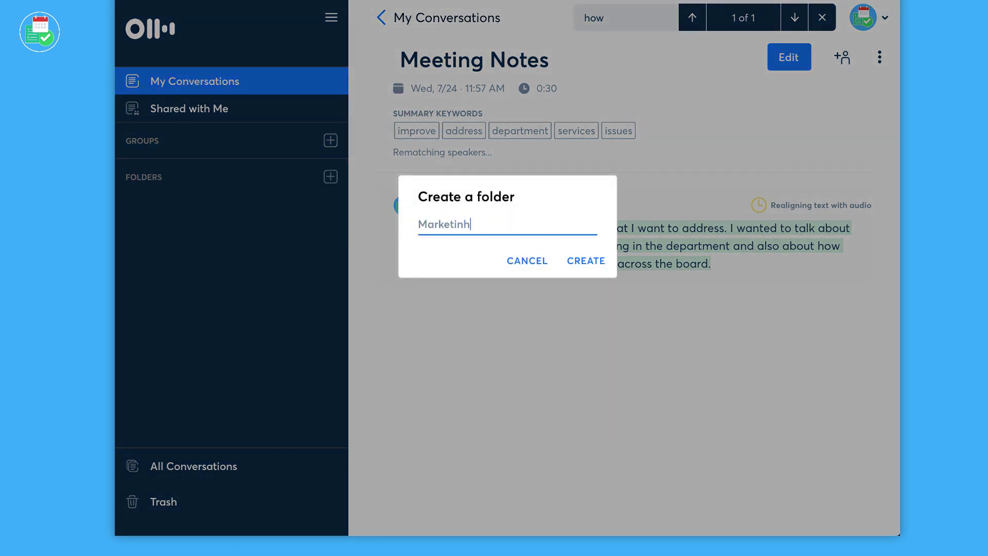
{"action": "type", "text": "ting"}
{"action": "key", "text": "Return"}
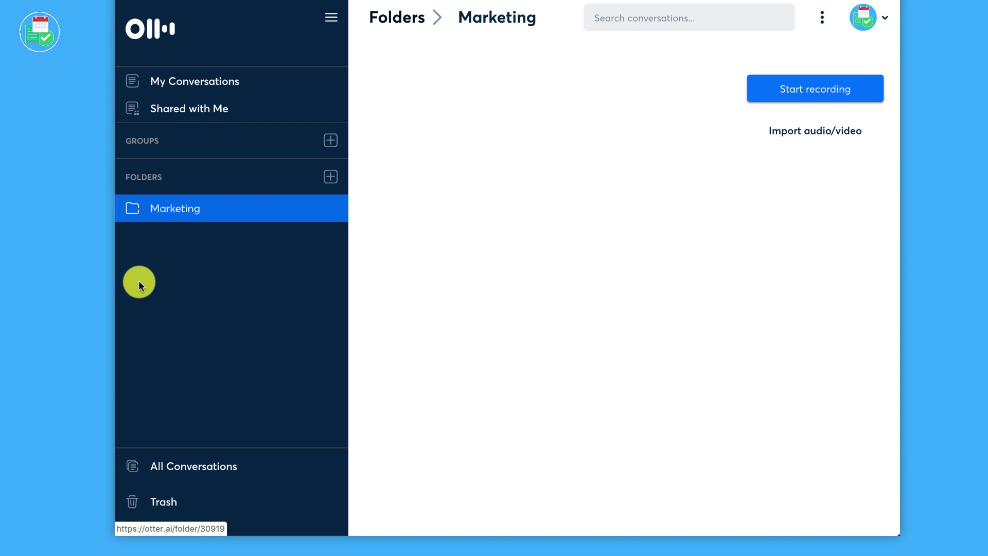
Move the Meeting Notes conversation into the Marketing folder
{"action": "left_click", "coordinate": [221, 82]}
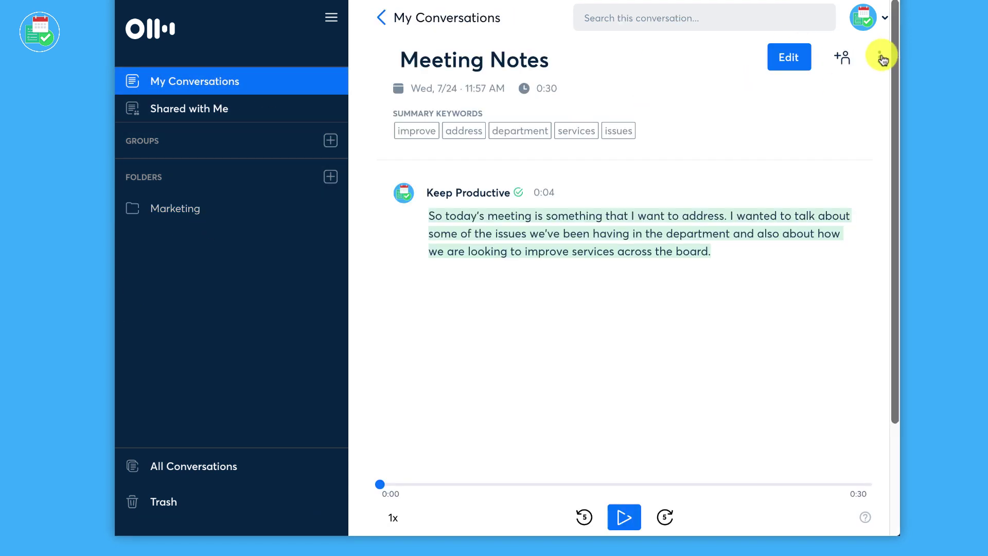
{"action": "left_click", "coordinate": [879, 57]}
{"action": "left_click", "coordinate": [851, 84]}
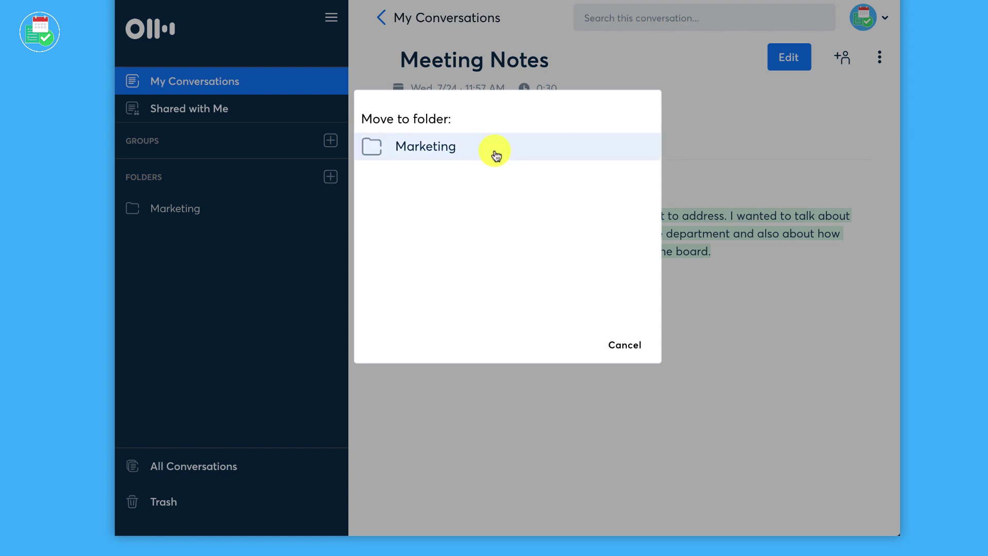
{"action": "left_click", "coordinate": [494, 155]}
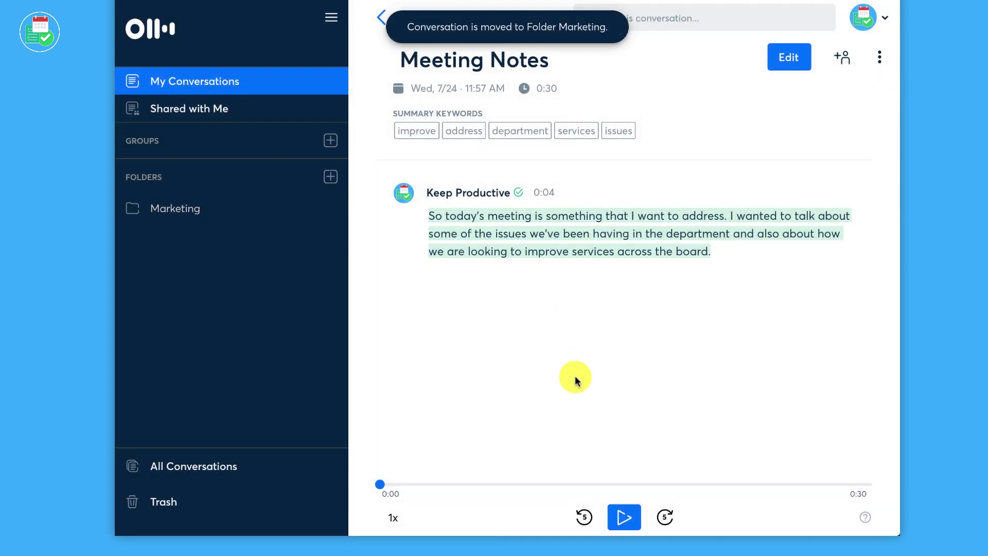
{"action": "left_click", "coordinate": [329, 17]}
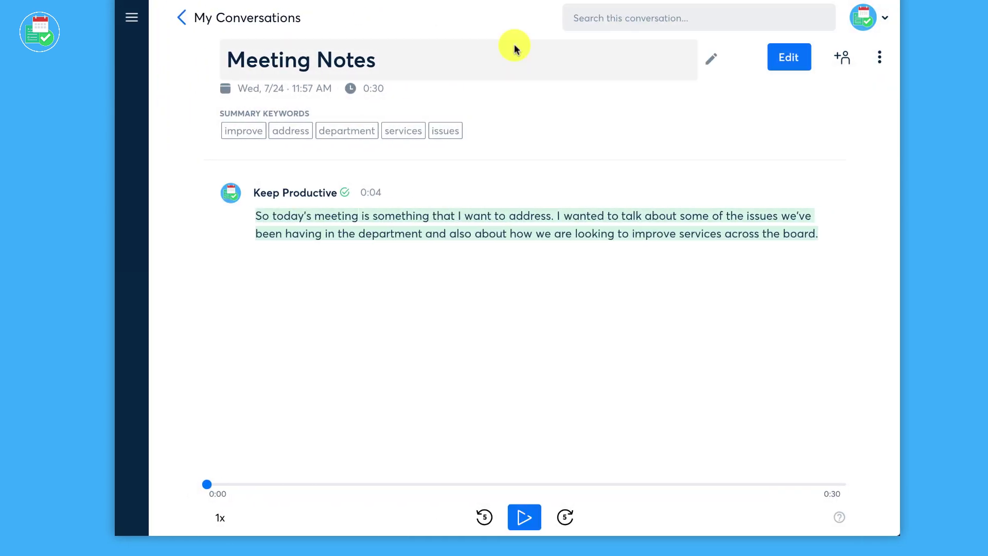
{"action": "left_click", "coordinate": [887, 60]}
{"action": "left_click", "coordinate": [844, 126]}
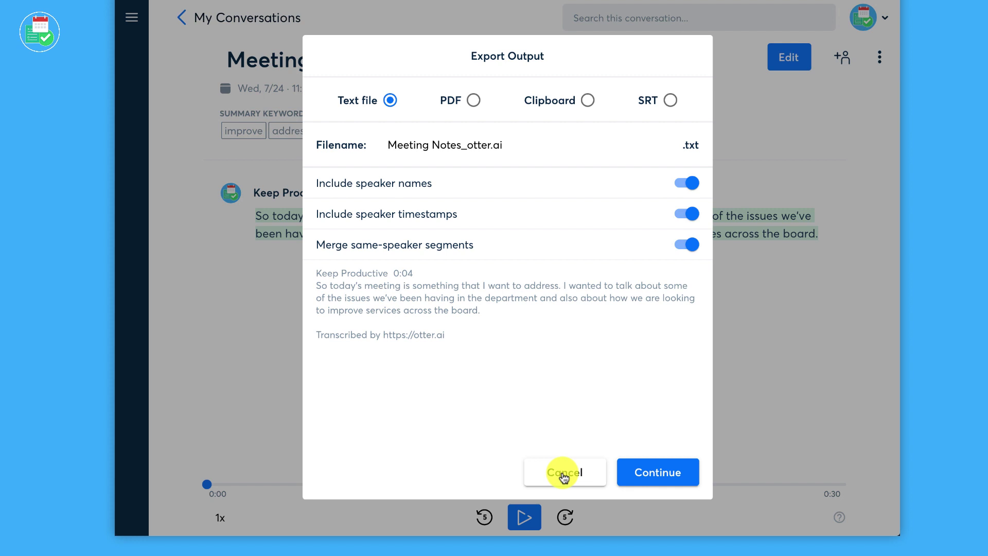
{"action": "left_click", "coordinate": [564, 473]}
Export the Meeting Notes audio as an MP3 download
{"action": "left_click", "coordinate": [878, 60]}
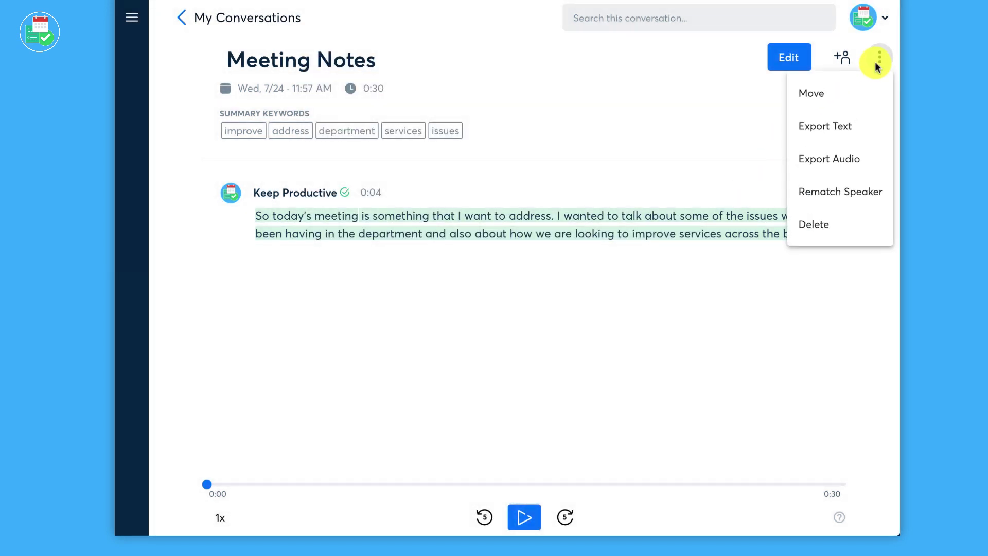
{"action": "left_click", "coordinate": [866, 150]}
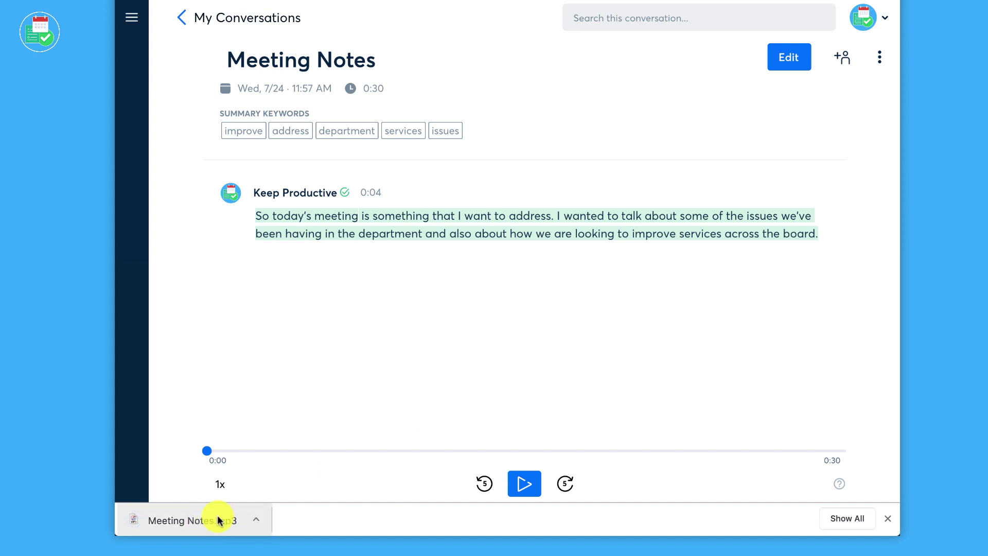
{"action": "left_click", "coordinate": [886, 519]}
Request automatic speaker rematching for Meeting Notes and go back to My Conversations
{"action": "left_click", "coordinate": [879, 57]}
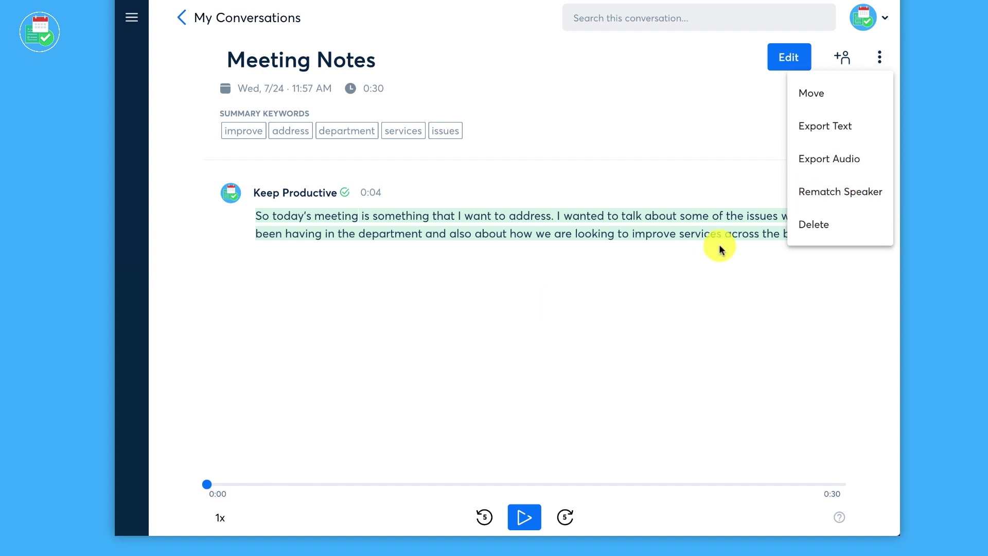
{"action": "left_click", "coordinate": [825, 183]}
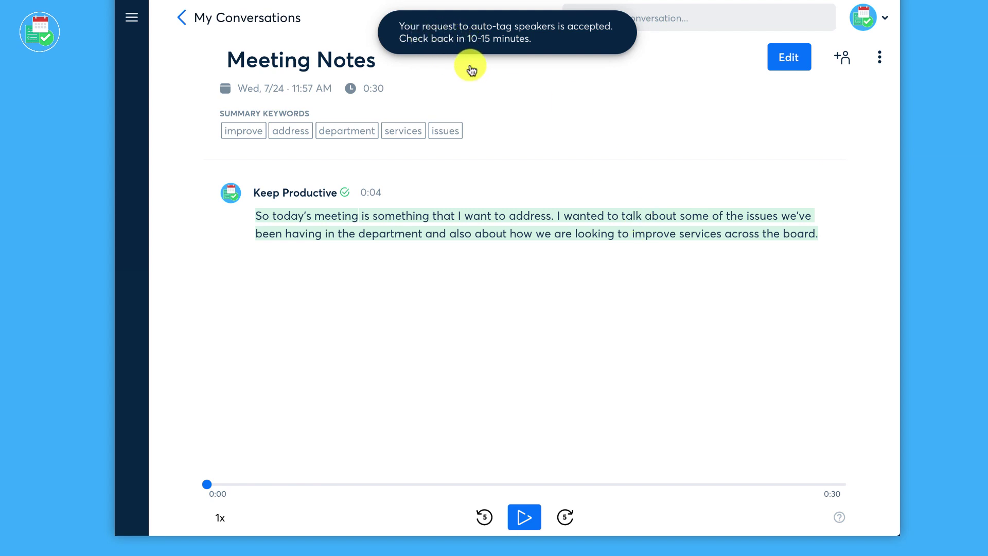
{"action": "left_click", "coordinate": [879, 57]}
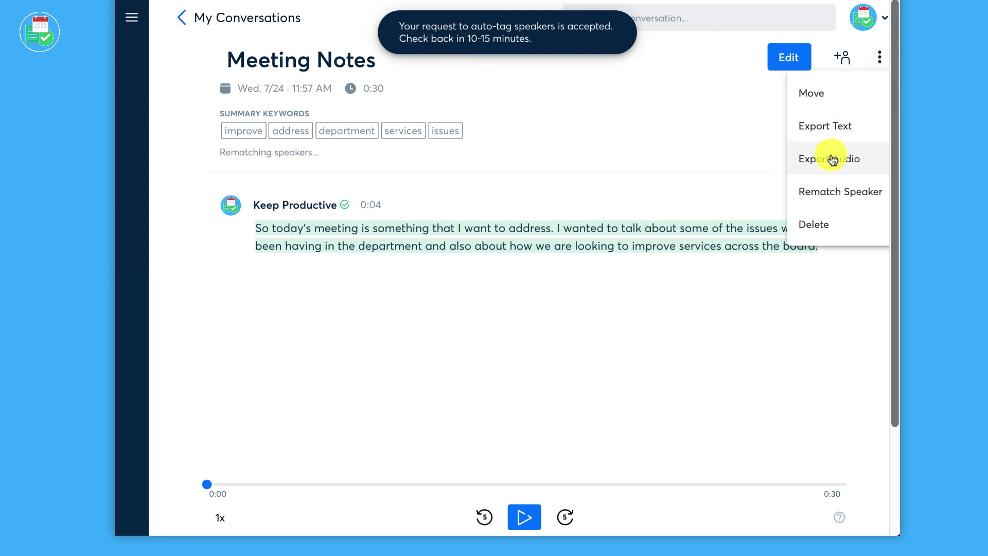
{"action": "left_click", "coordinate": [610, 397]}
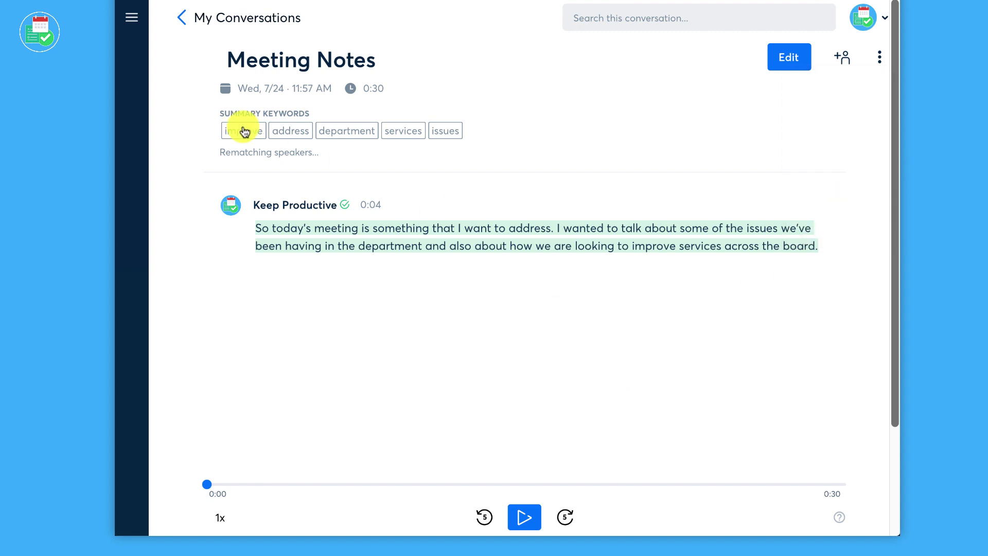
{"action": "left_click", "coordinate": [223, 21]}
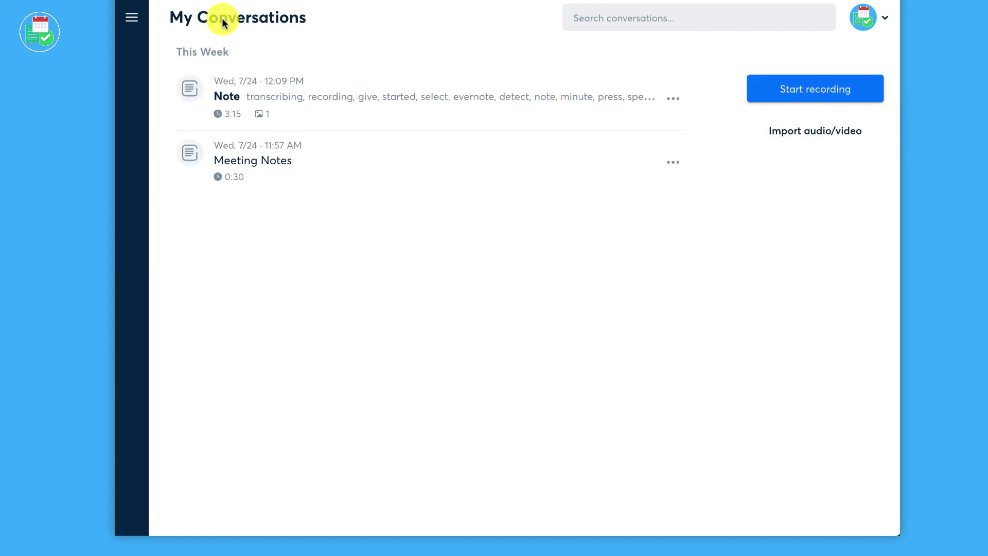
Open the Note conversation, skip the tutorial, and drag its playback position to 2:40
{"action": "left_click", "coordinate": [371, 95]}
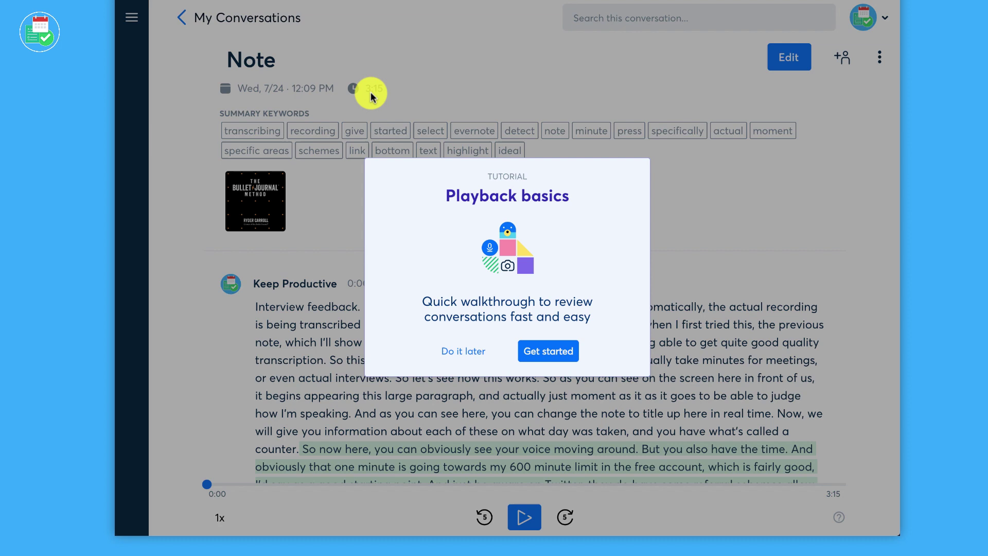
{"action": "left_click", "coordinate": [472, 352]}
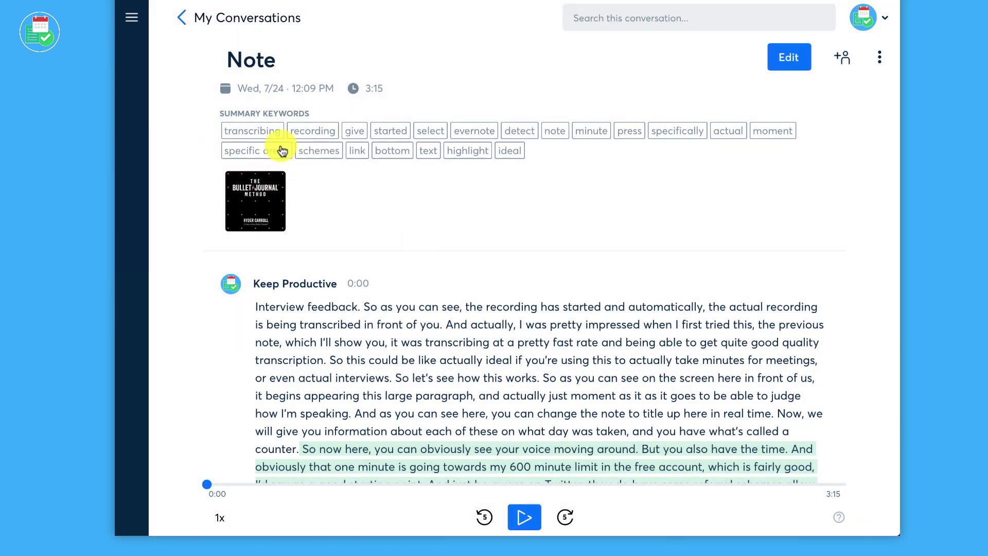
{"action": "scroll", "coordinate": [407, 287], "scroll_direction": "down", "scroll_amount": 15}
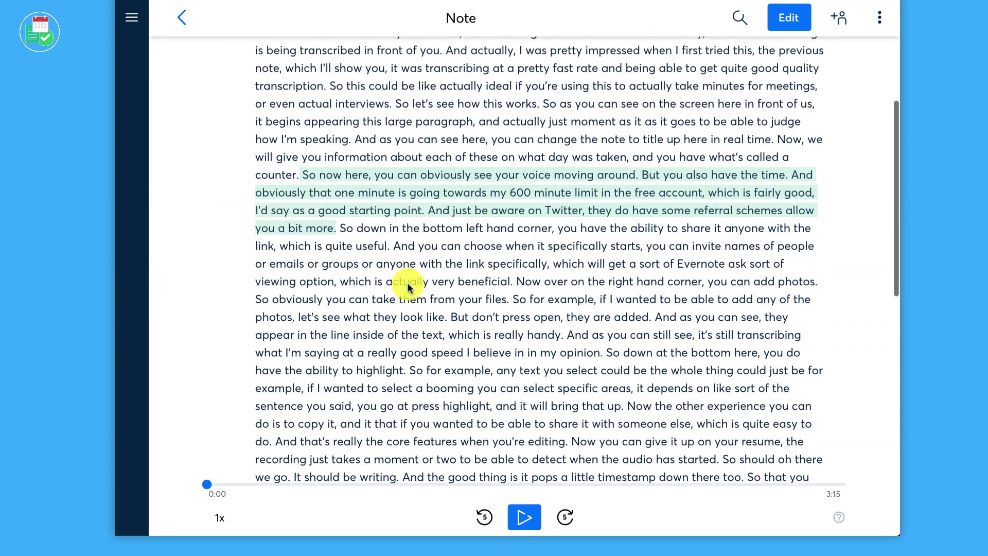
{"action": "scroll", "coordinate": [407, 287], "scroll_direction": "up", "scroll_amount": 15}
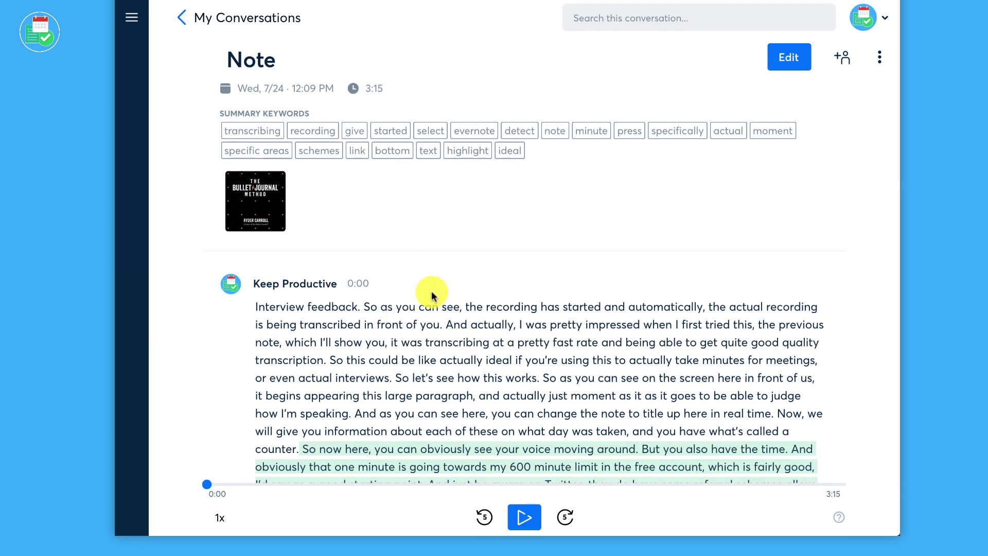
{"action": "left_click", "coordinate": [503, 484]}
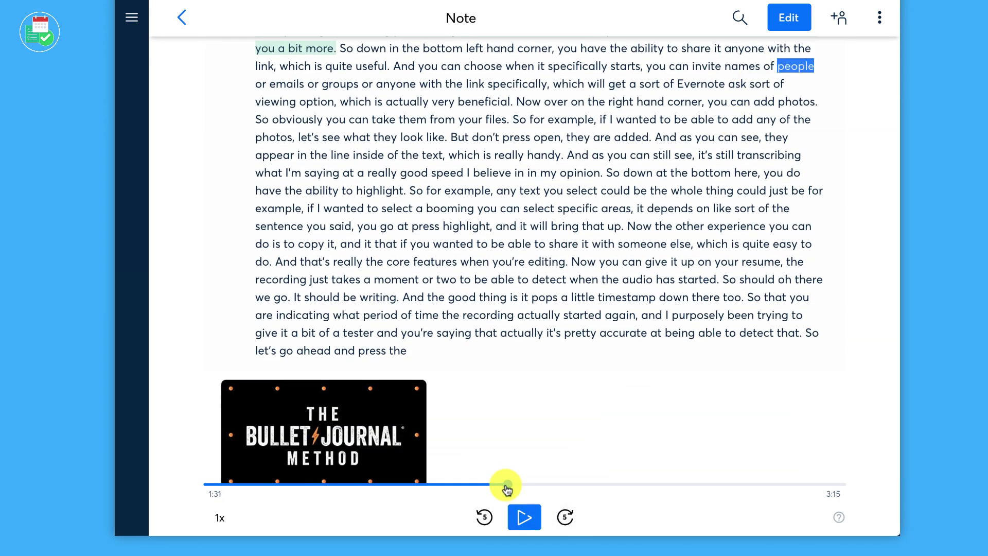
{"action": "left_click_drag", "start_coordinate": [506, 488], "coordinate": [735, 484]}
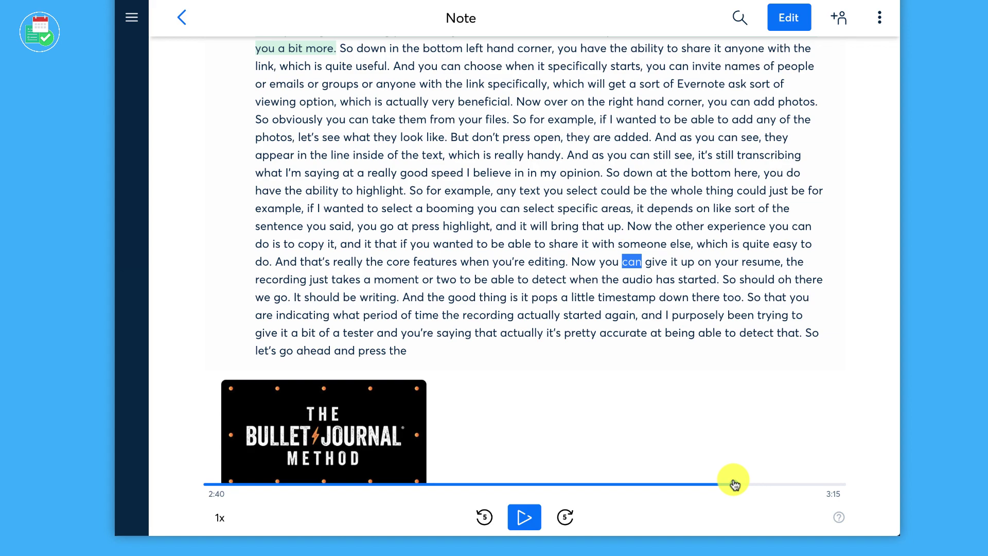
{"action": "scroll", "coordinate": [697, 292], "scroll_direction": "up", "scroll_amount": 15}
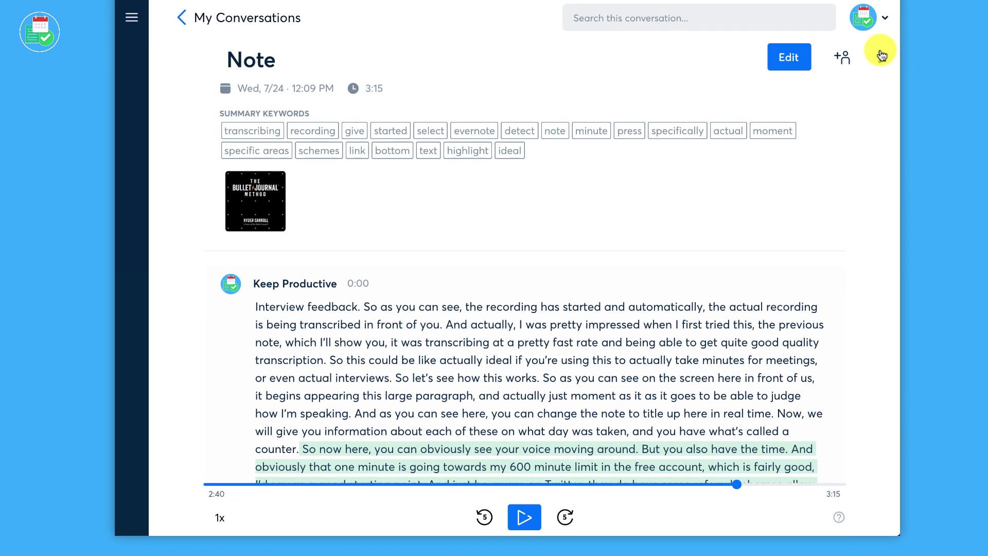
{"action": "left_click", "coordinate": [125, 20]}
Import the podcast recording MP3 from Downloads and close the import window once it succeeds
{"action": "left_click", "coordinate": [250, 79]}
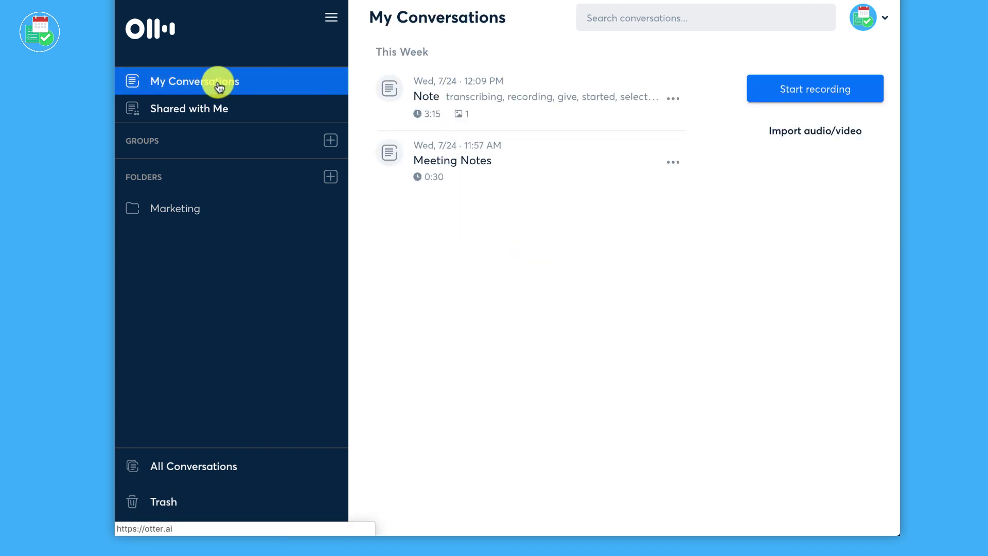
{"action": "left_click", "coordinate": [805, 129]}
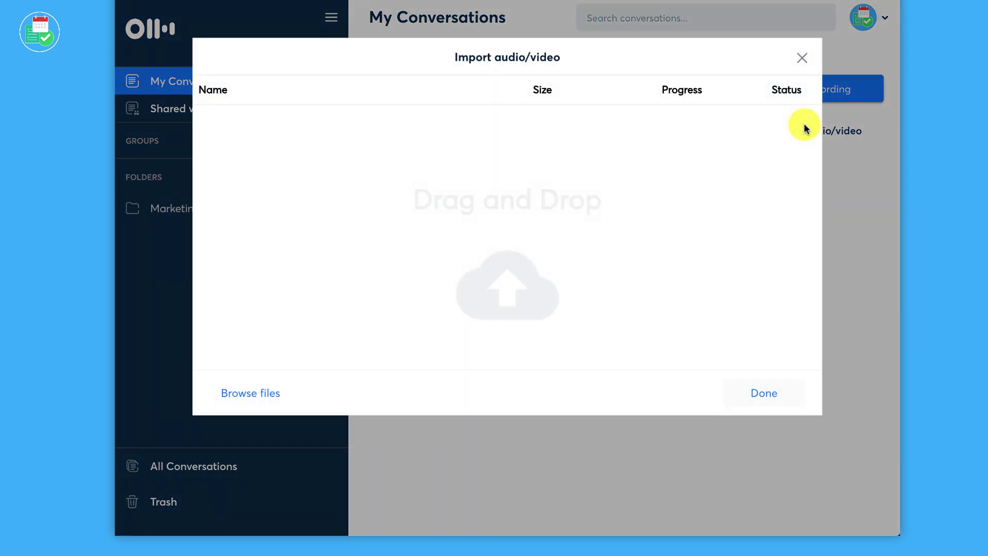
{"action": "left_click", "coordinate": [271, 395]}
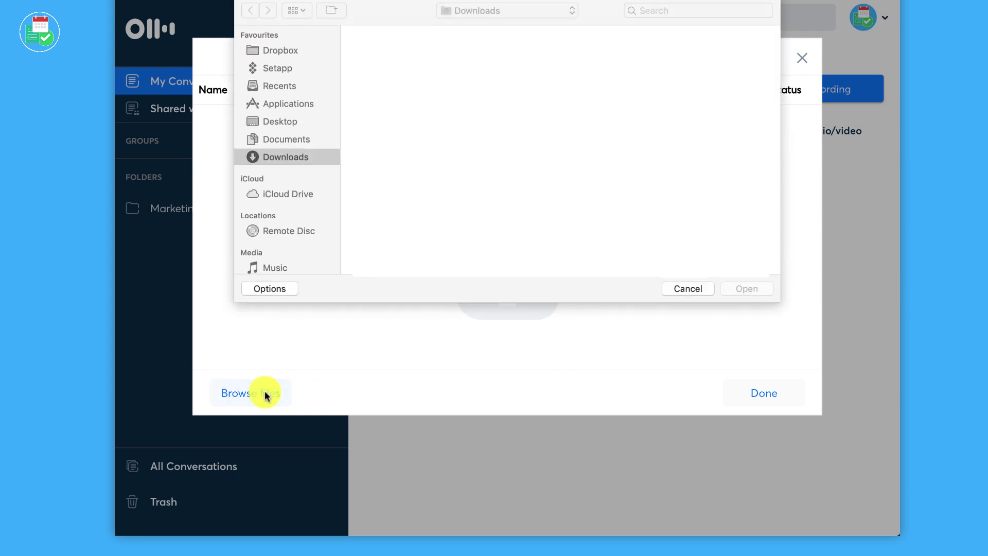
{"action": "scroll", "coordinate": [430, 194], "scroll_direction": "down", "scroll_amount": 5}
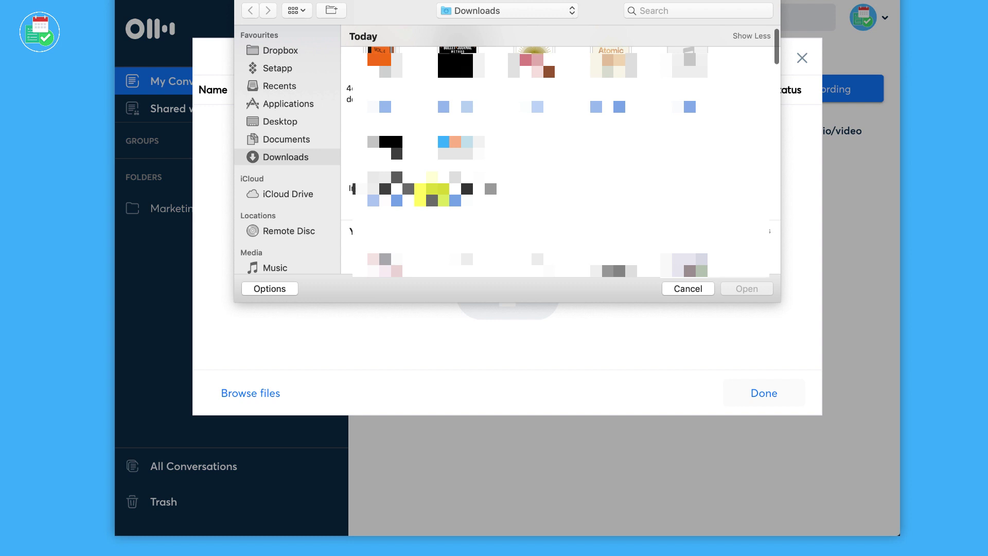
{"action": "scroll", "coordinate": [608, 255], "scroll_direction": "down", "scroll_amount": 10}
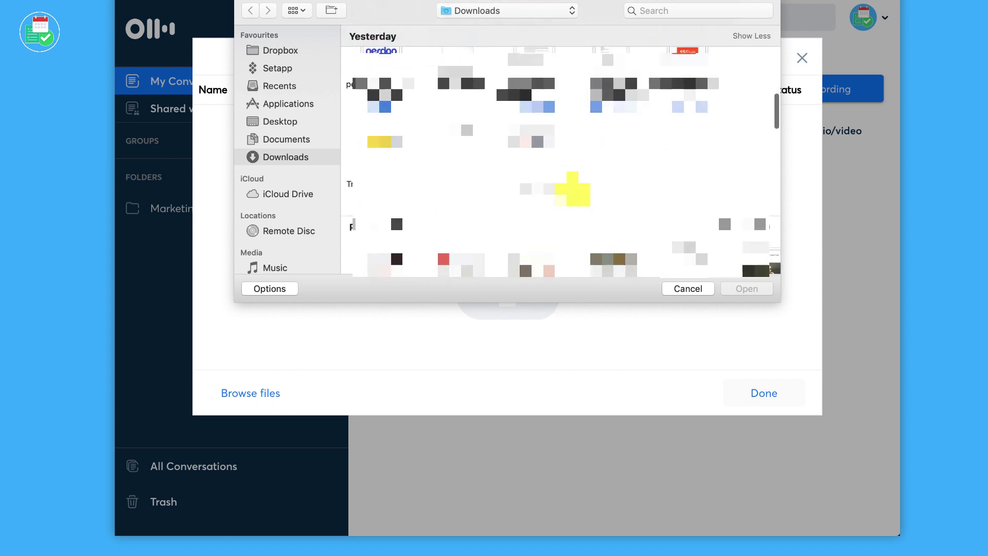
{"action": "scroll", "coordinate": [690, 161], "scroll_direction": "down", "scroll_amount": 8}
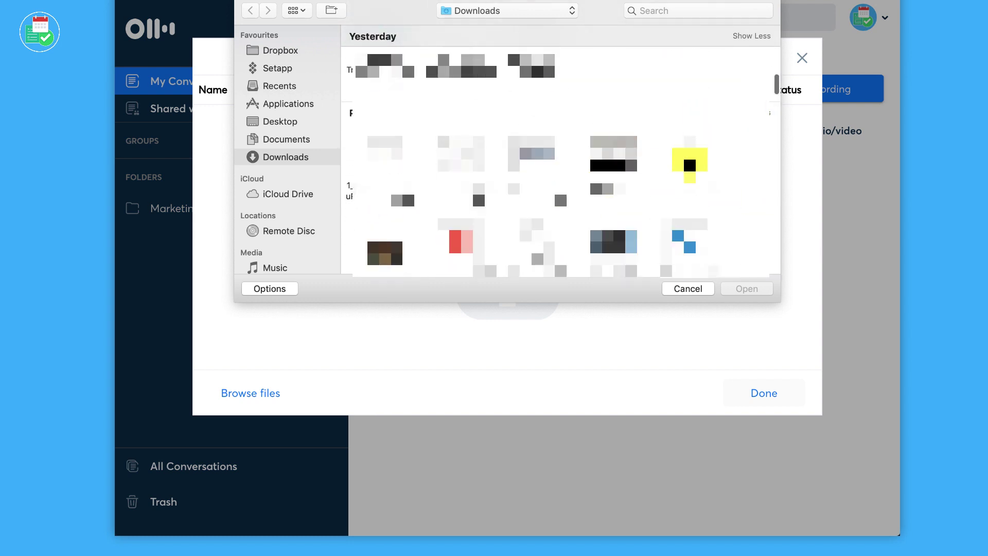
{"action": "scroll", "coordinate": [698, 114], "scroll_direction": "down", "scroll_amount": 8}
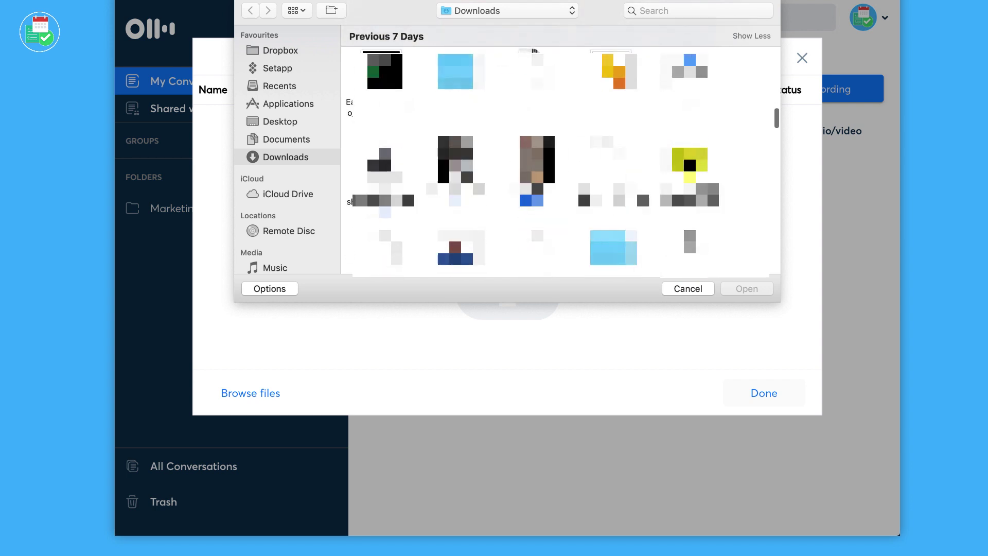
{"action": "scroll", "coordinate": [560, 161], "scroll_direction": "down", "scroll_amount": 8}
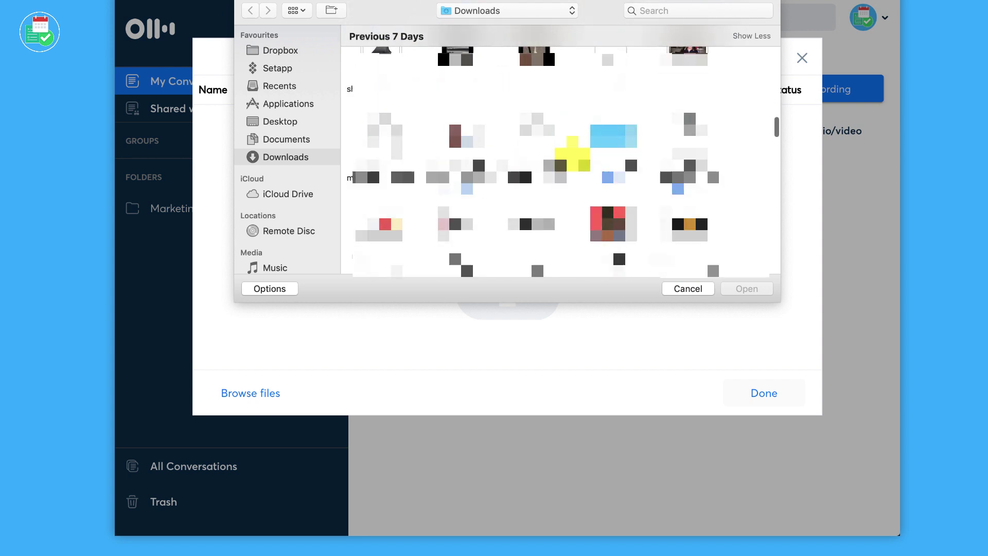
{"action": "scroll", "coordinate": [572, 153], "scroll_direction": "down", "scroll_amount": 3}
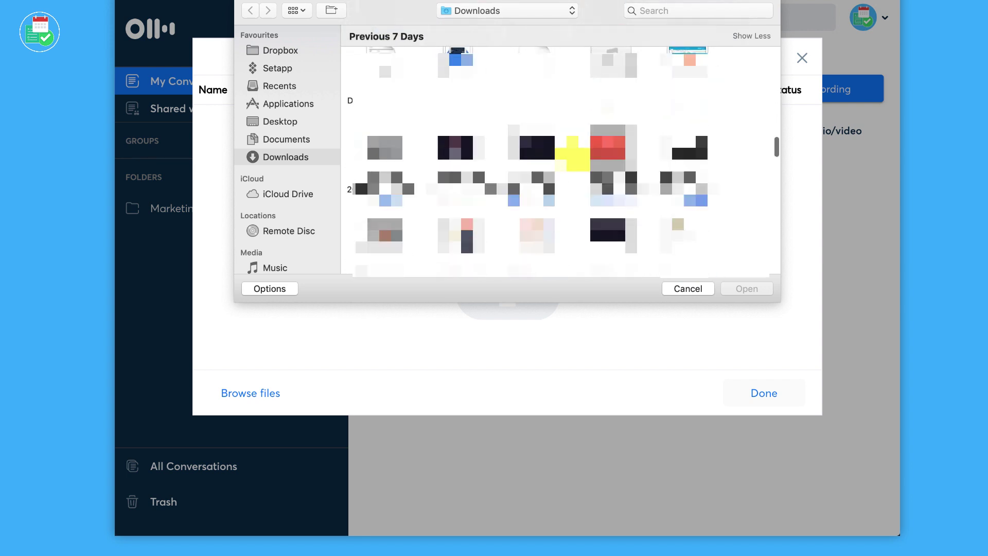
{"action": "left_click", "coordinate": [596, 95]}
{"action": "scroll", "coordinate": [624, 187], "scroll_direction": "up", "scroll_amount": 2}
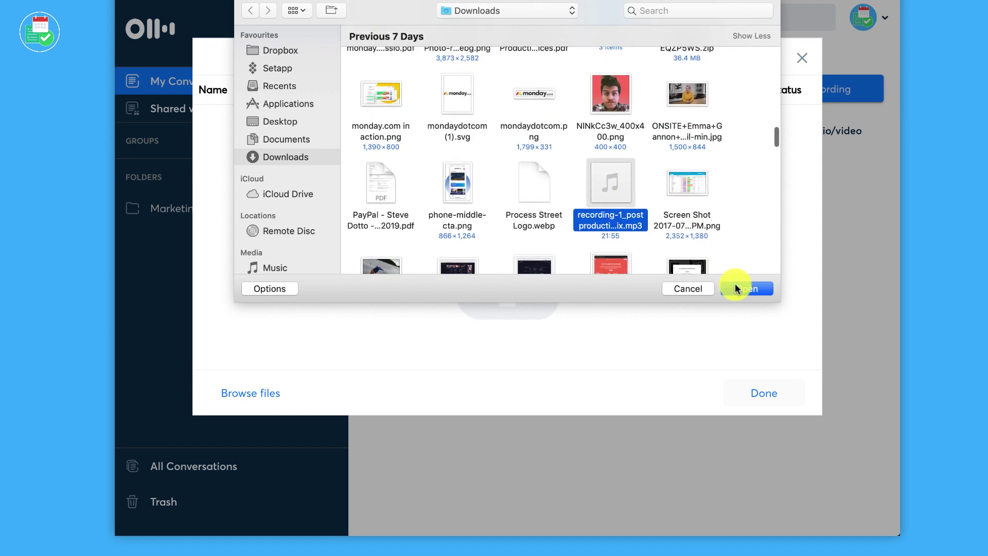
{"action": "left_click", "coordinate": [737, 283]}
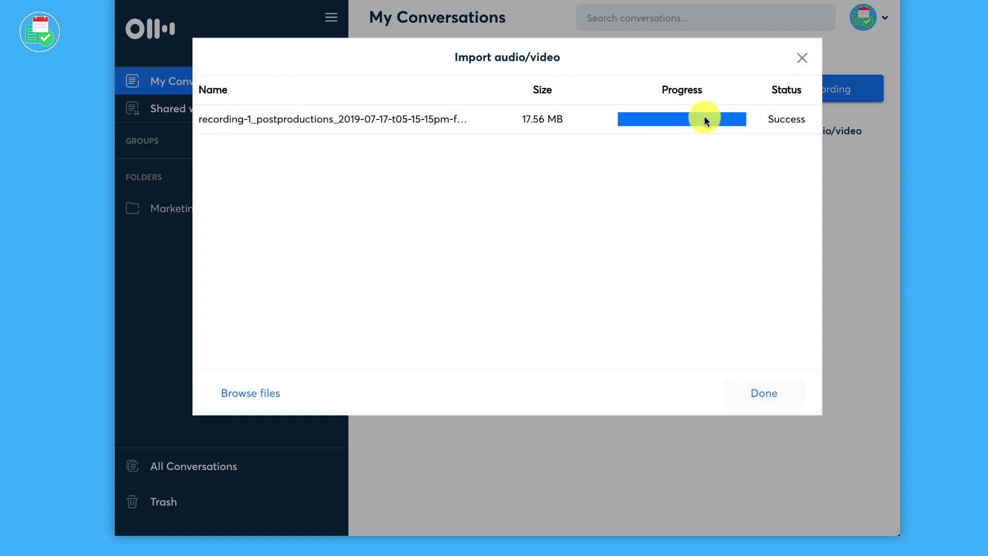
{"action": "left_click", "coordinate": [765, 395]}
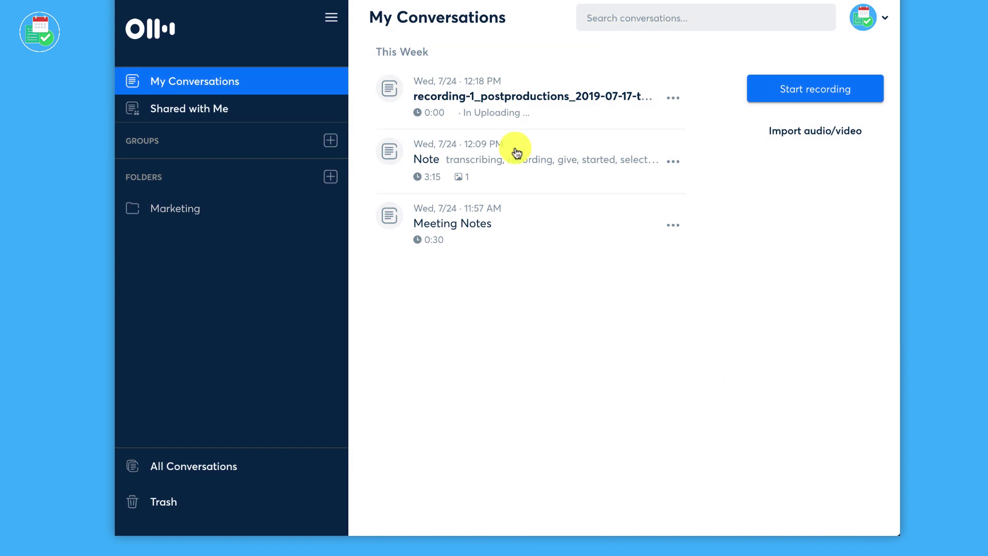
Open the Otter Plans page and scroll through the Core, Premium and Team feature tables
{"action": "left_click", "coordinate": [327, 193]}
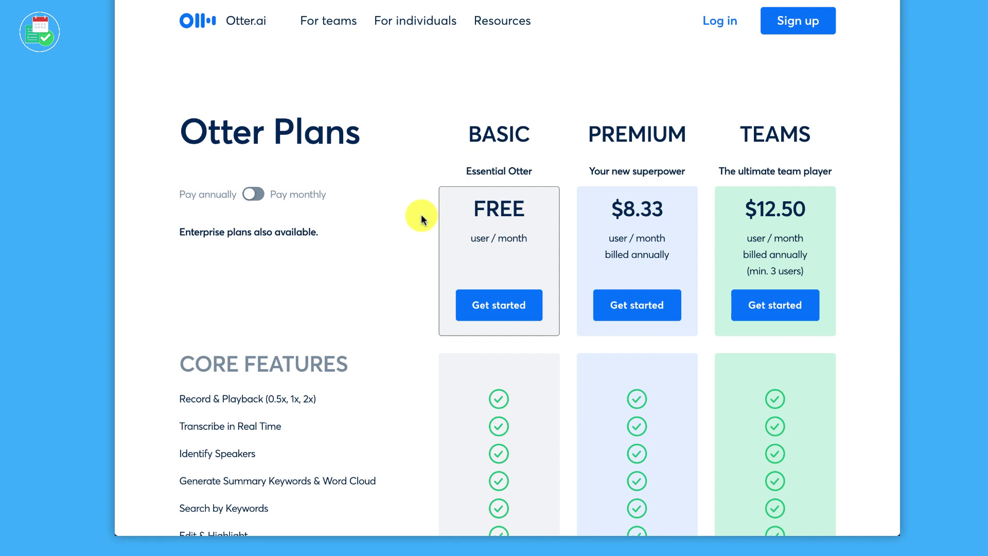
{"action": "scroll", "coordinate": [421, 214], "scroll_direction": "down", "scroll_amount": 1}
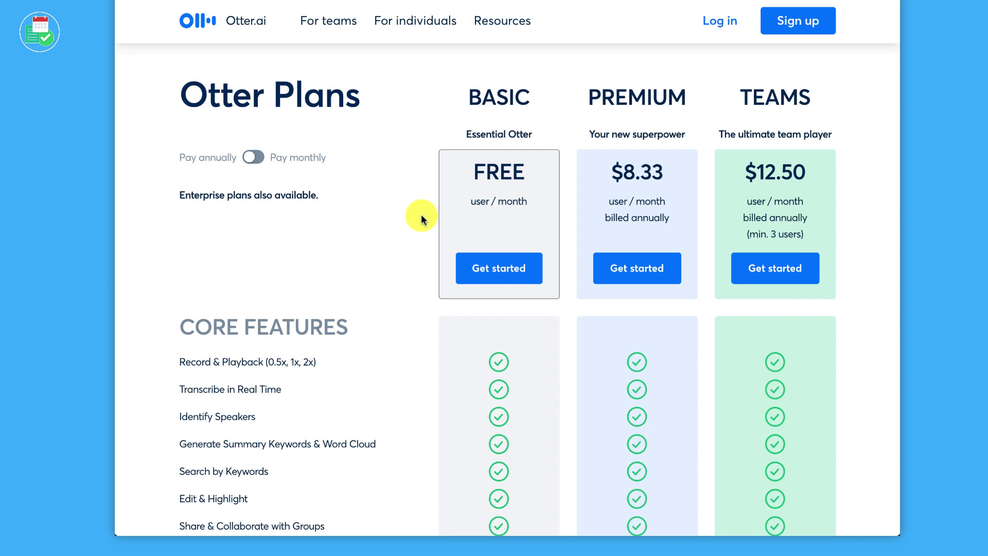
{"action": "scroll", "coordinate": [421, 214], "scroll_direction": "down", "scroll_amount": 1}
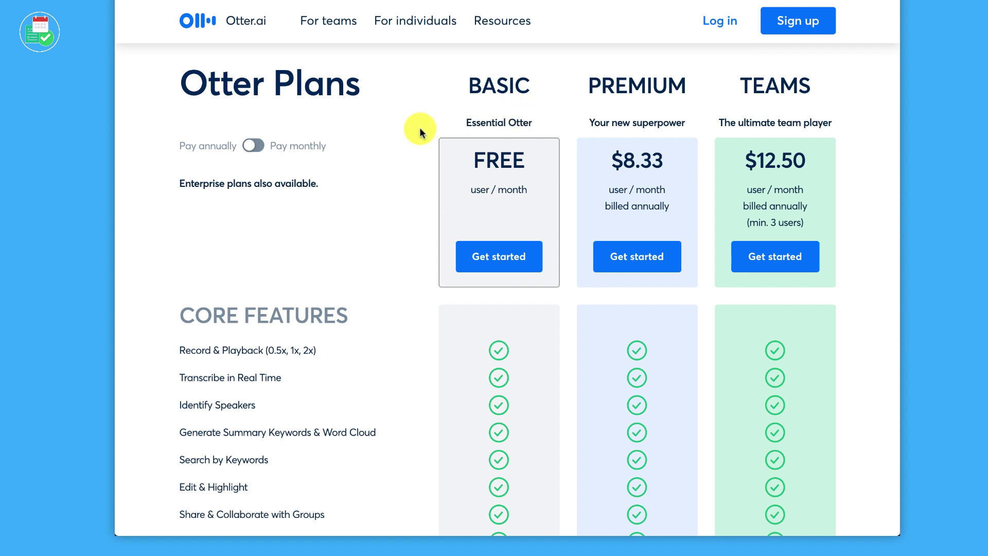
{"action": "scroll", "coordinate": [402, 218], "scroll_direction": "down", "scroll_amount": 3}
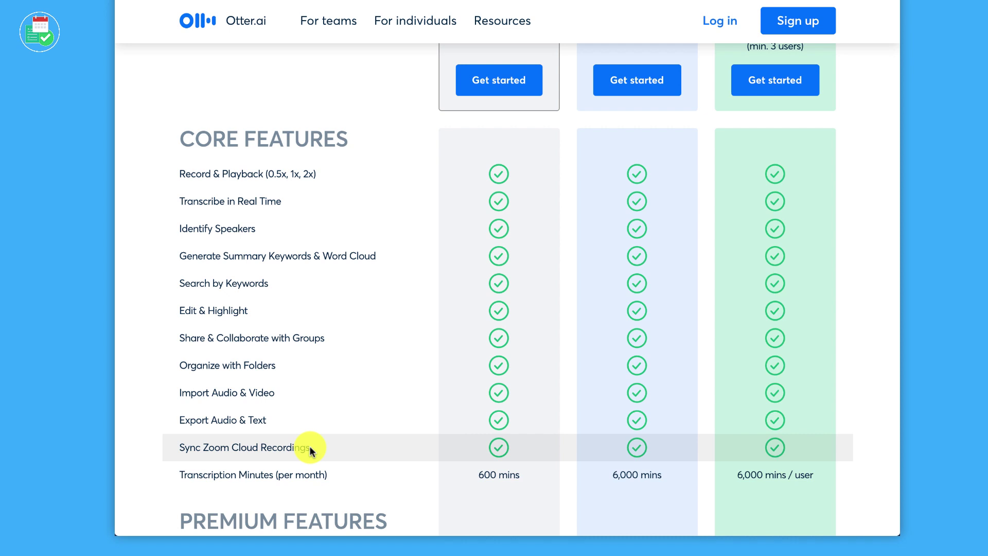
{"action": "scroll", "coordinate": [310, 447], "scroll_direction": "down", "scroll_amount": 3}
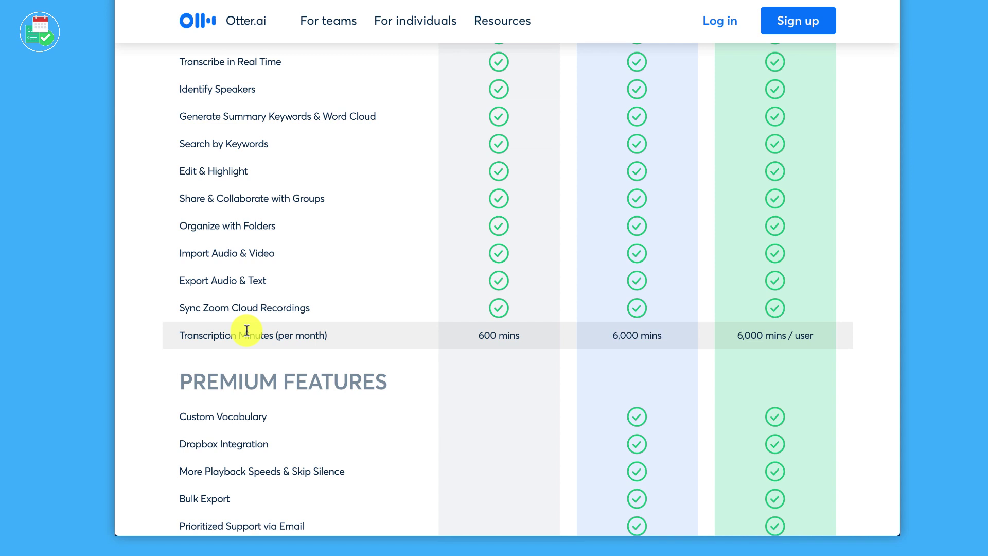
{"action": "scroll", "coordinate": [247, 330], "scroll_direction": "down", "scroll_amount": 4}
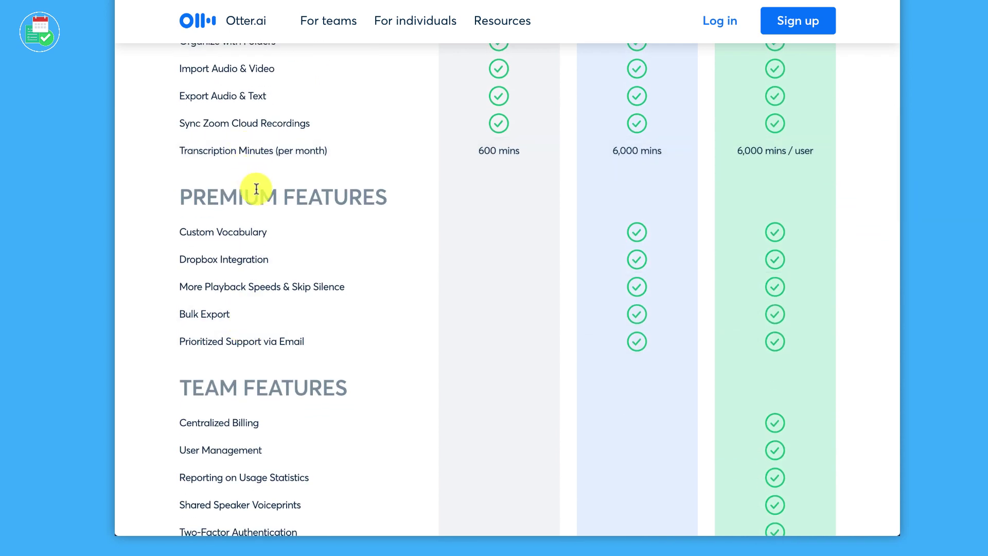
{"action": "scroll", "coordinate": [363, 210], "scroll_direction": "up", "scroll_amount": 10}
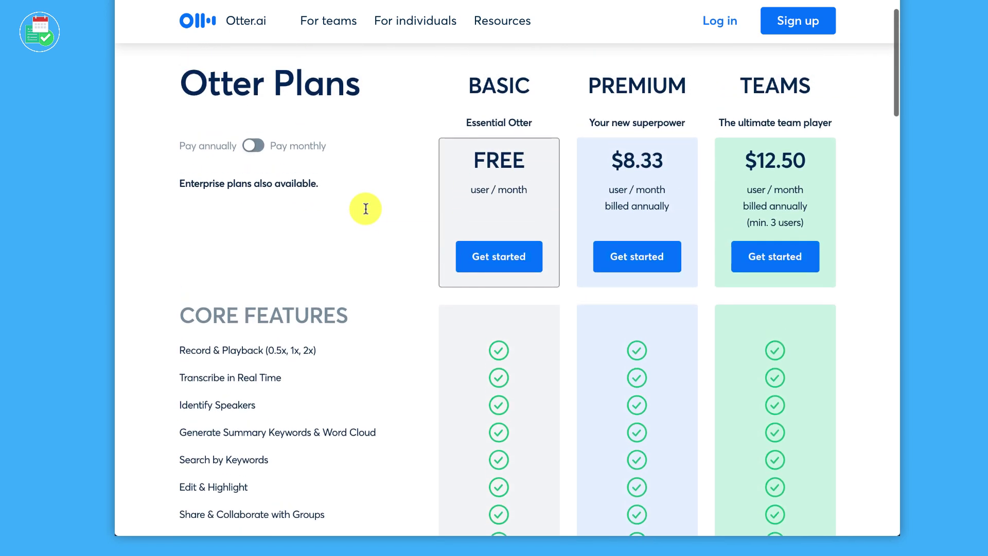
Switch plan pricing to monthly billing ($9.99, $14.99) and scroll the feature comparison
{"action": "left_click", "coordinate": [254, 150]}
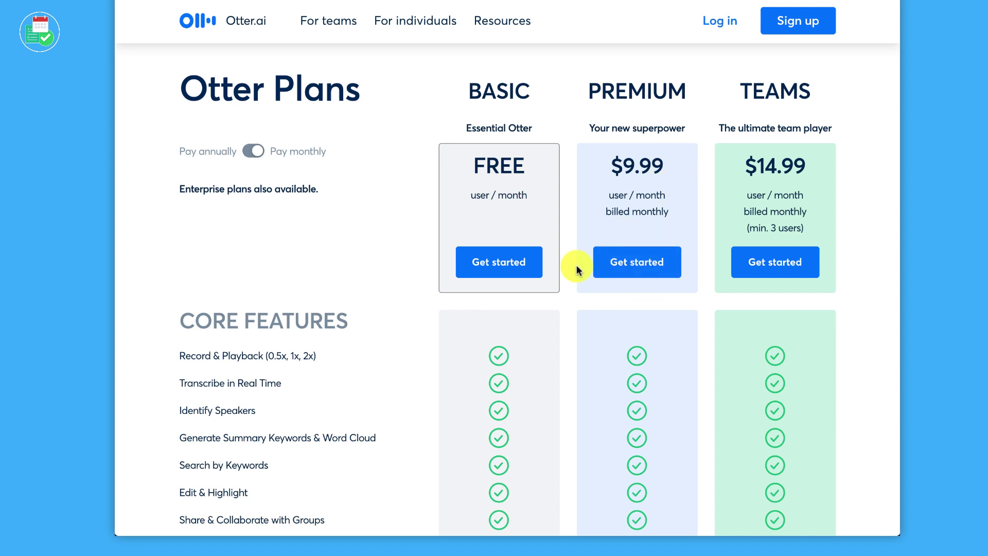
{"action": "scroll", "coordinate": [556, 290], "scroll_direction": "down", "scroll_amount": 8}
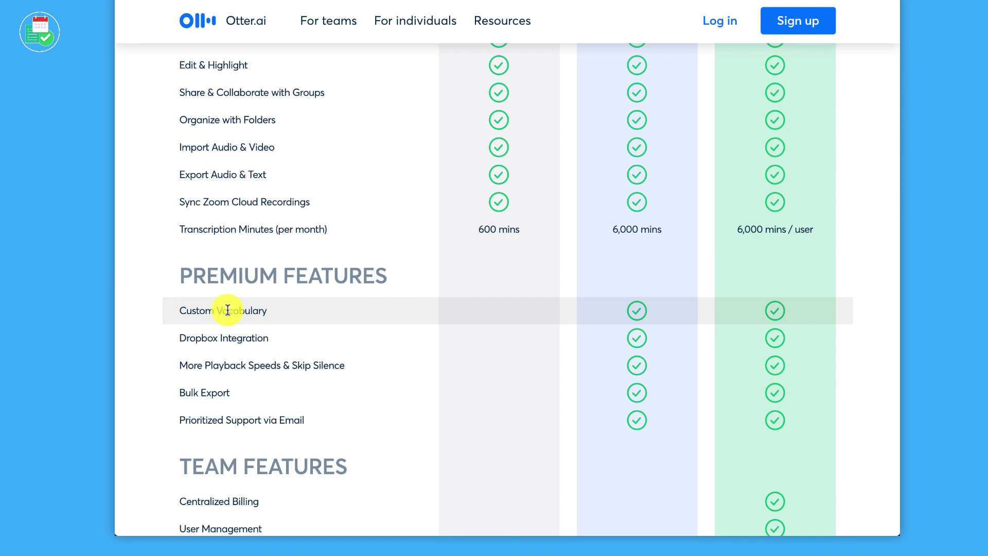
{"action": "scroll", "coordinate": [227, 310], "scroll_direction": "down", "scroll_amount": 2}
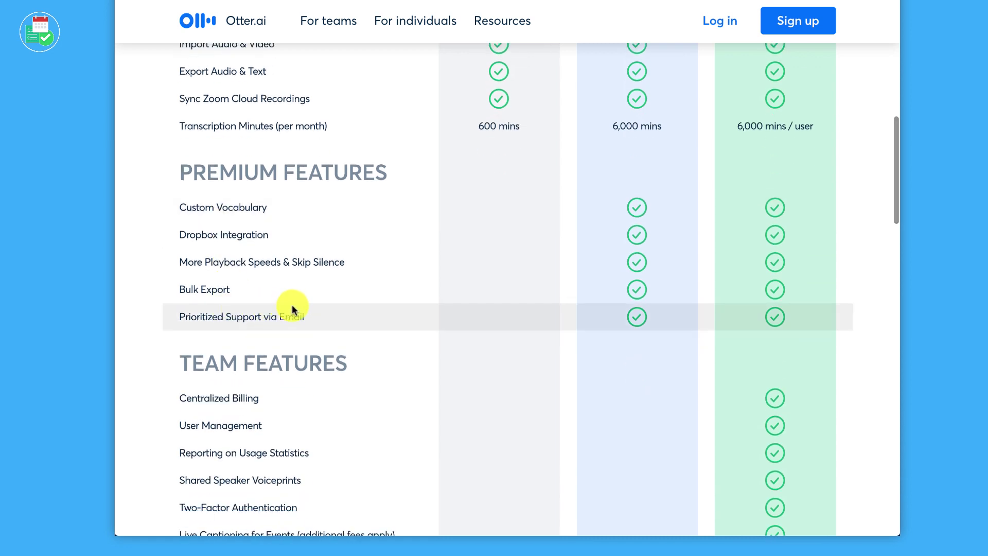
{"action": "scroll", "coordinate": [377, 337], "scroll_direction": "down", "scroll_amount": 2}
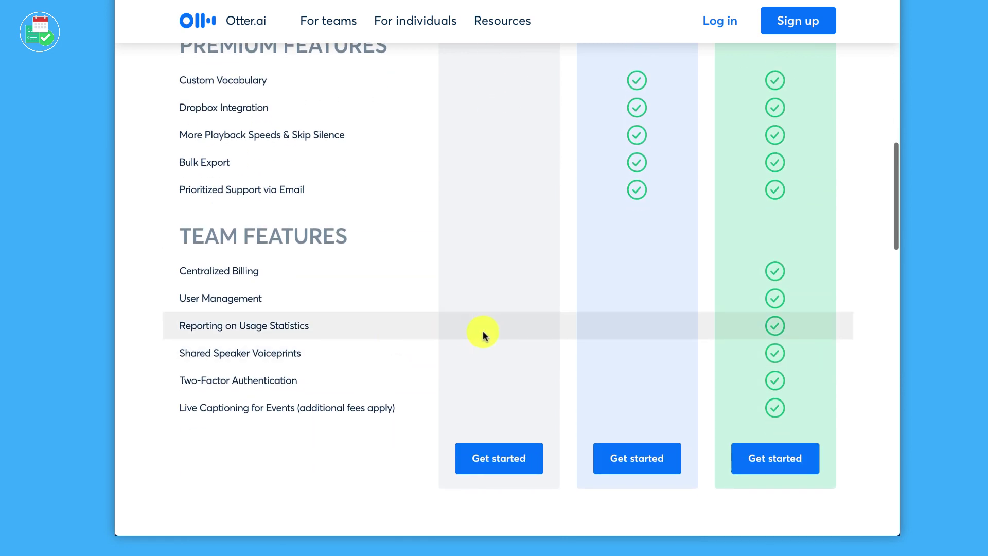
{"action": "scroll", "coordinate": [474, 276], "scroll_direction": "up", "scroll_amount": 10}
{"action": "scroll", "coordinate": [474, 276], "scroll_direction": "up", "scroll_amount": 3}
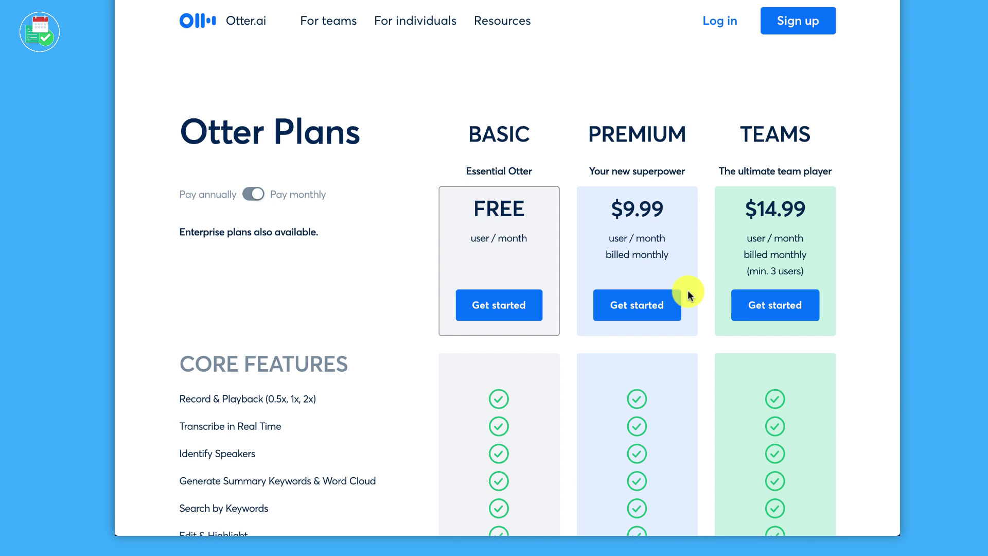
{"action": "scroll", "coordinate": [689, 292], "scroll_direction": "down", "scroll_amount": 2}
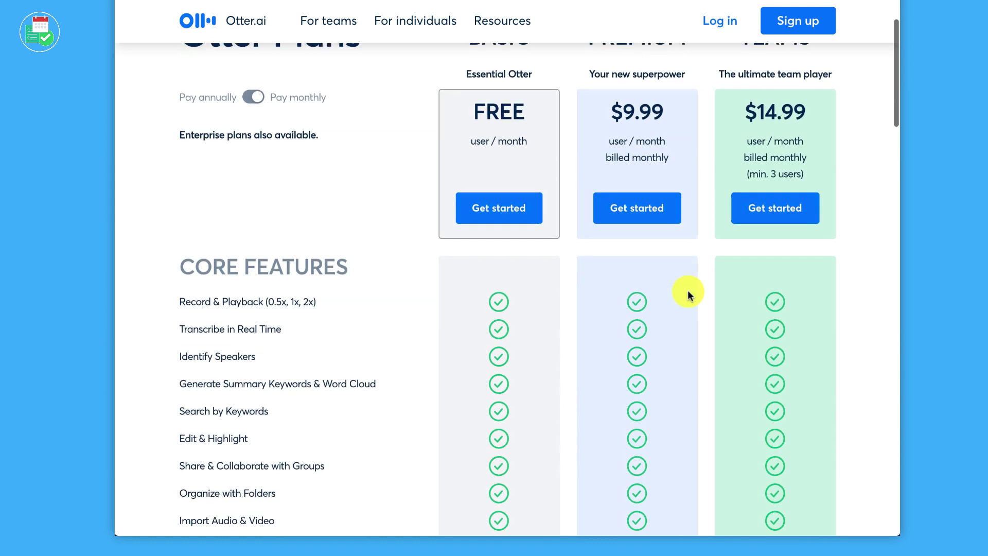
{"action": "scroll", "coordinate": [687, 294], "scroll_direction": "down", "scroll_amount": 6}
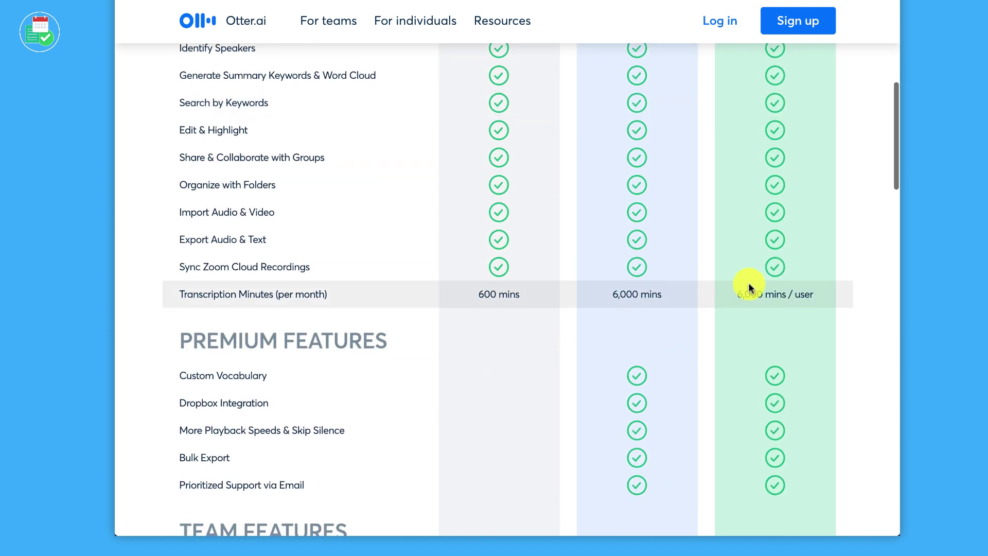
{"action": "scroll", "coordinate": [756, 342], "scroll_direction": "down", "scroll_amount": 3}
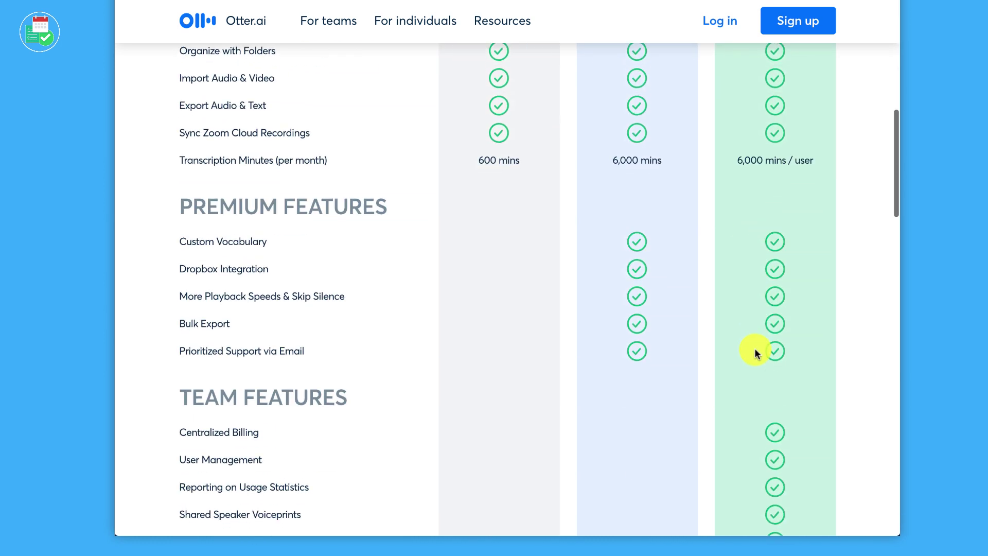
{"action": "scroll", "coordinate": [764, 400], "scroll_direction": "down", "scroll_amount": 4}
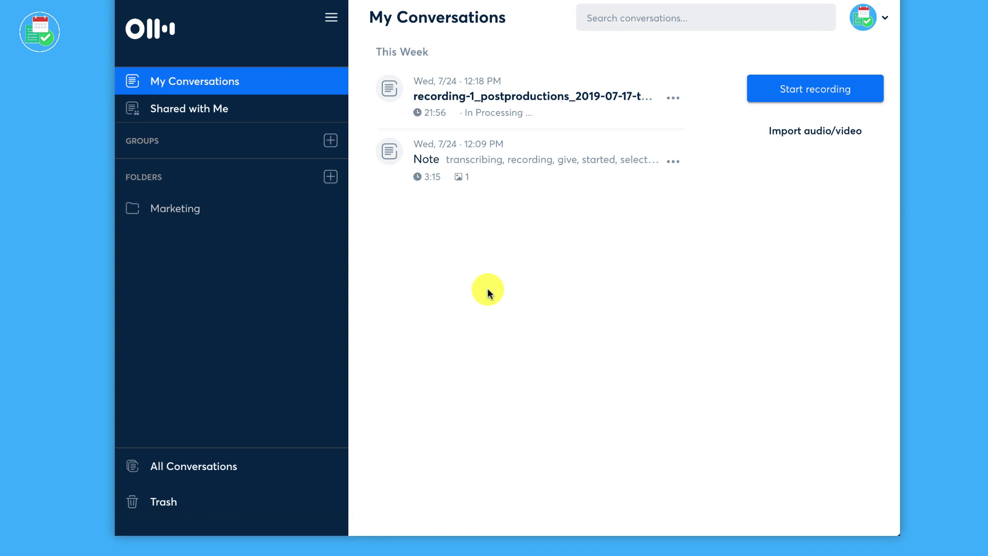
Open the imported 21:56 podcast recording and scroll through its transcript
{"action": "left_click", "coordinate": [502, 96]}
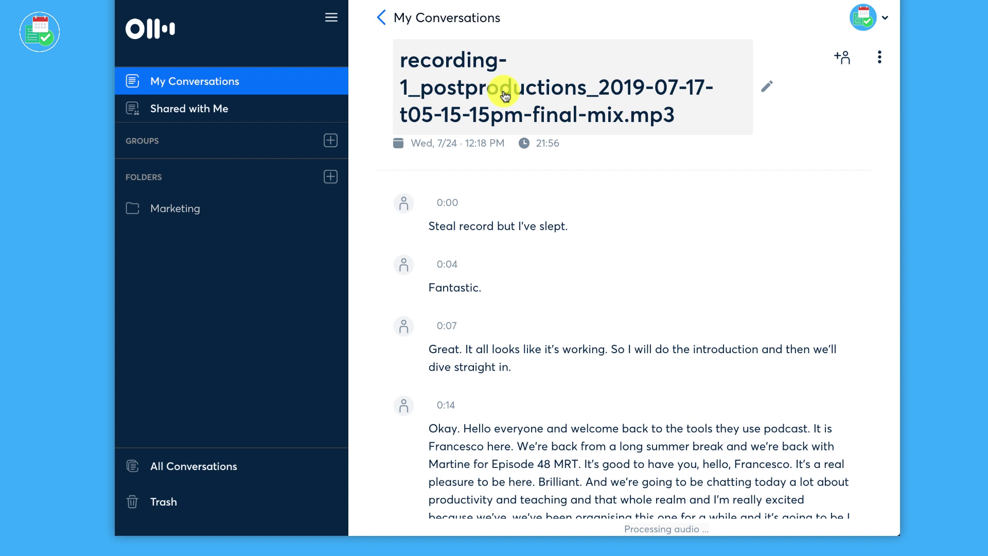
{"action": "scroll", "coordinate": [511, 298], "scroll_direction": "down", "scroll_amount": 2}
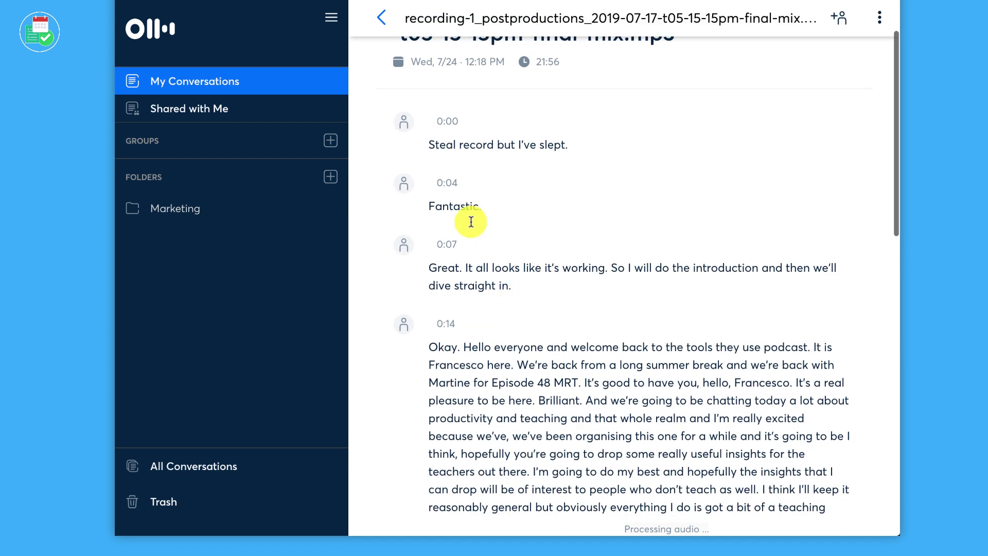
{"action": "scroll", "coordinate": [485, 273], "scroll_direction": "down", "scroll_amount": 3}
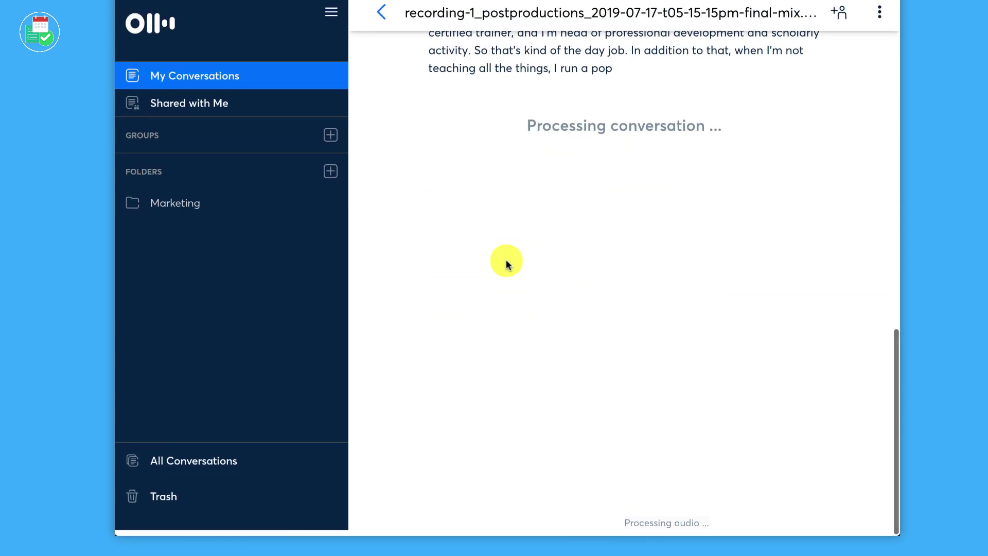
{"action": "scroll", "coordinate": [626, 252], "scroll_direction": "up", "scroll_amount": 7}
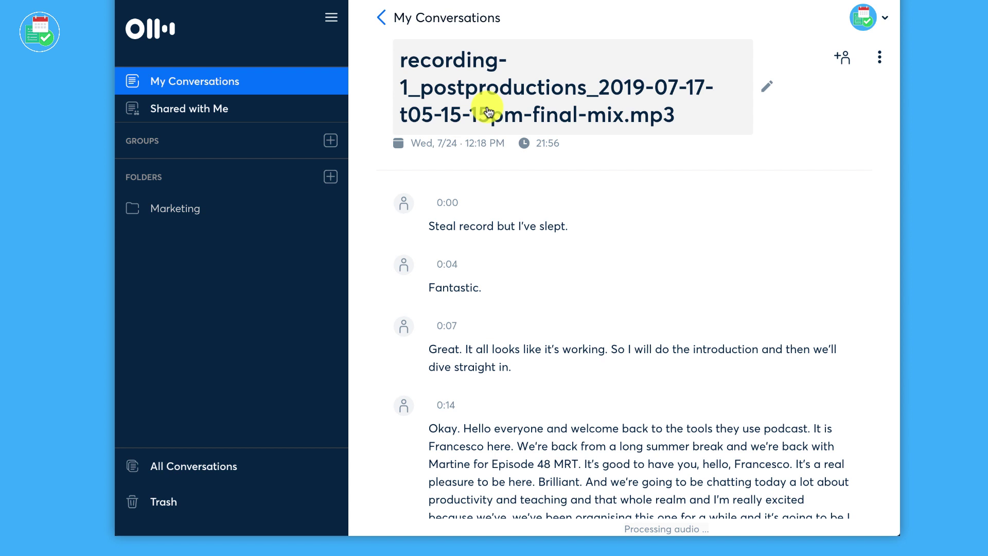
Open All Conversations to list the podcast recording, Note and Meeting Notes
{"action": "left_click", "coordinate": [211, 466]}
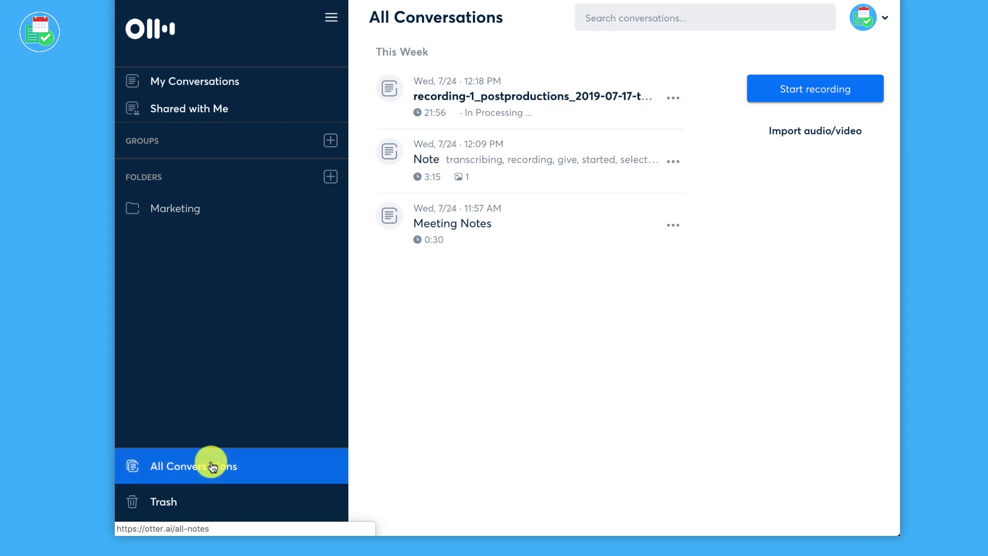